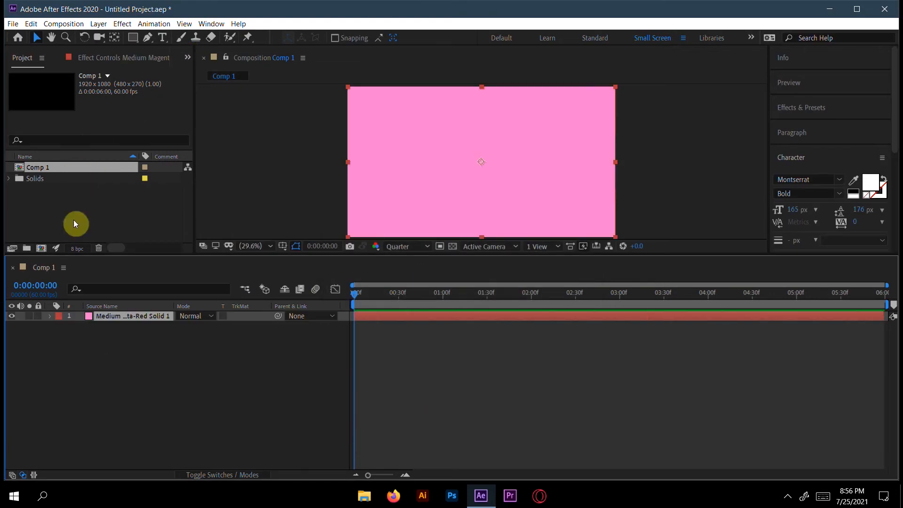
- Lock the pink solid layer and add a text layer reading "AWESOME" in the composition
left_click(38, 315)
left_click(163, 37)
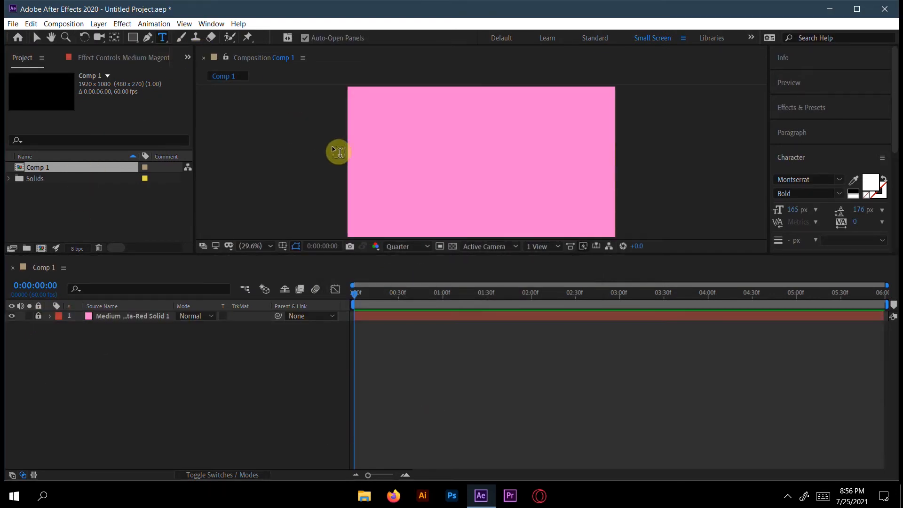
left_click(403, 167)
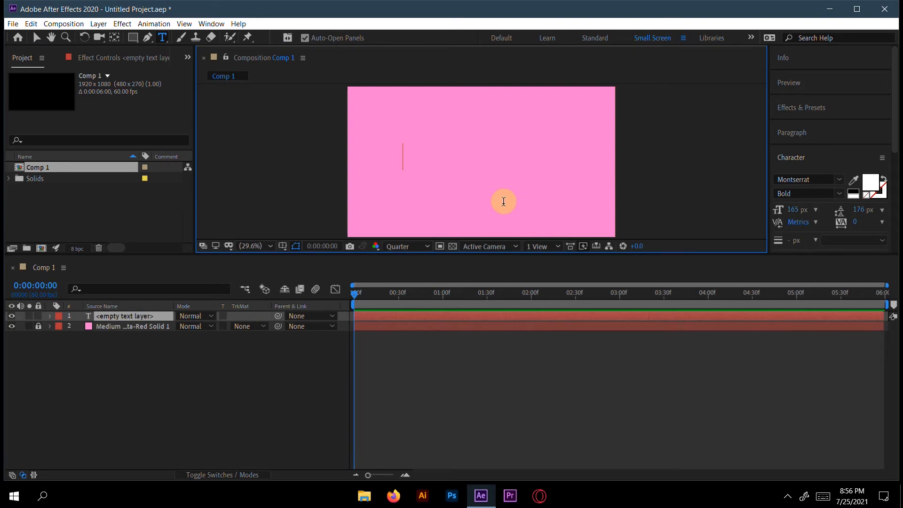
type("AWES")
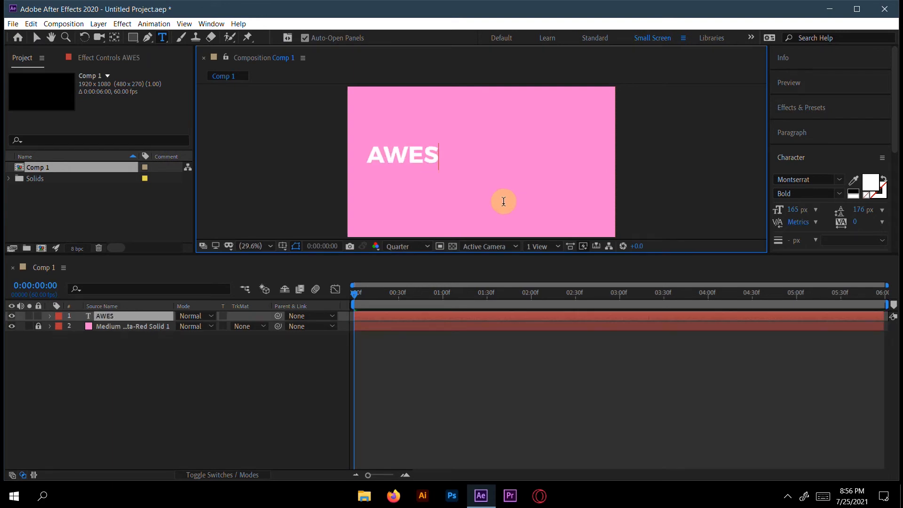
type("OME")
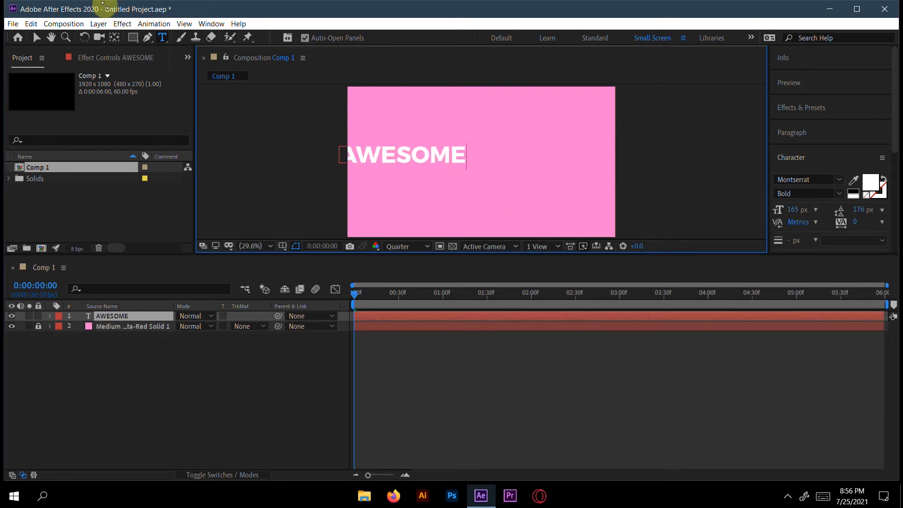
left_click(38, 42)
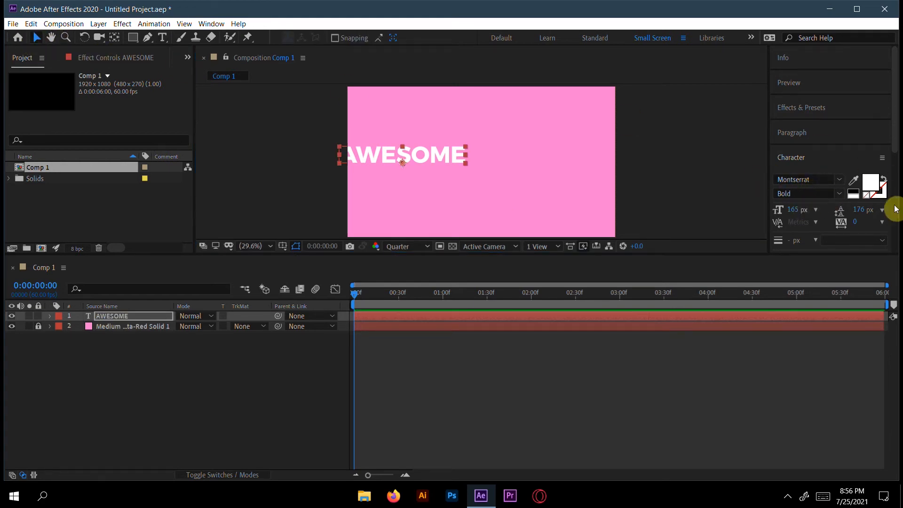
- Center the AWESOME text layer horizontally and vertically in the composition
left_click(806, 157)
left_click(807, 179)
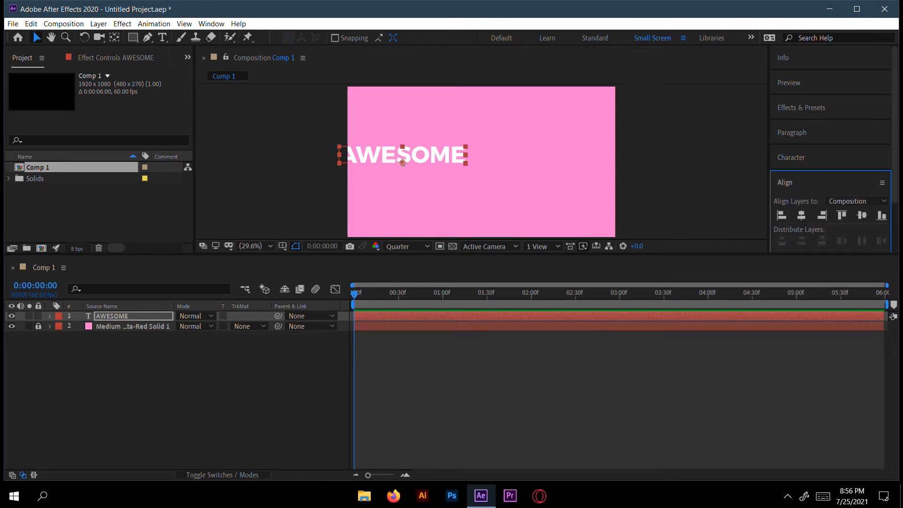
left_click(804, 217)
key("Caps_Lock")
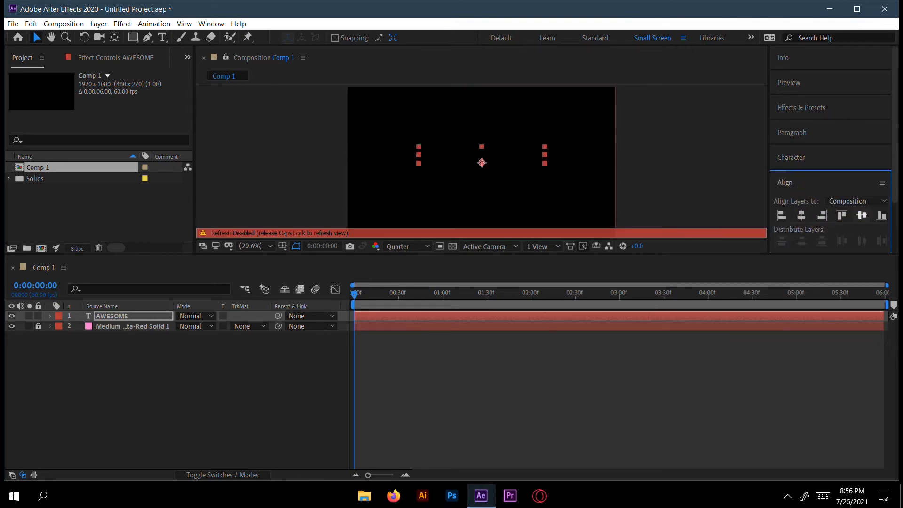
left_click(862, 215)
key("Caps_Lock")
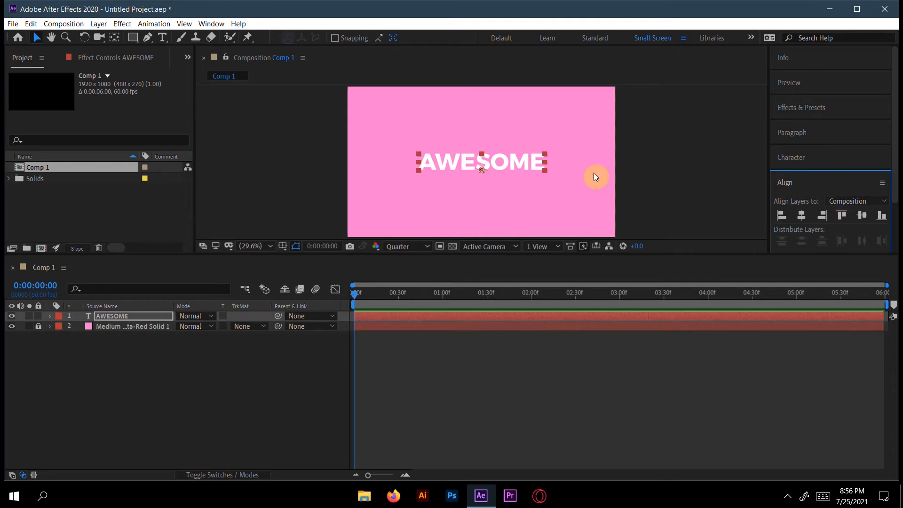
- Add a period so the text reads "AWESOME." and recenter the layer in the composition on both axes
double_click(536, 161)
left_click(547, 162)
type(".")
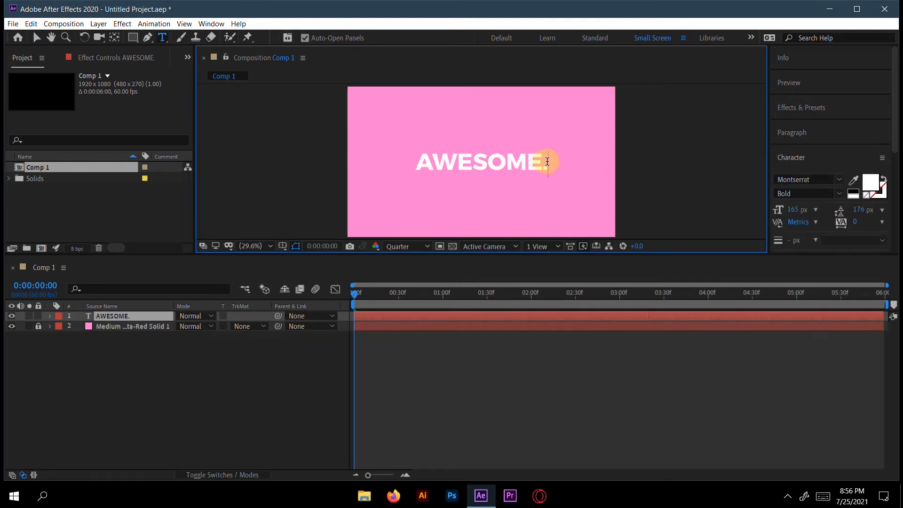
left_click(861, 167)
left_click(844, 180)
left_click(802, 215)
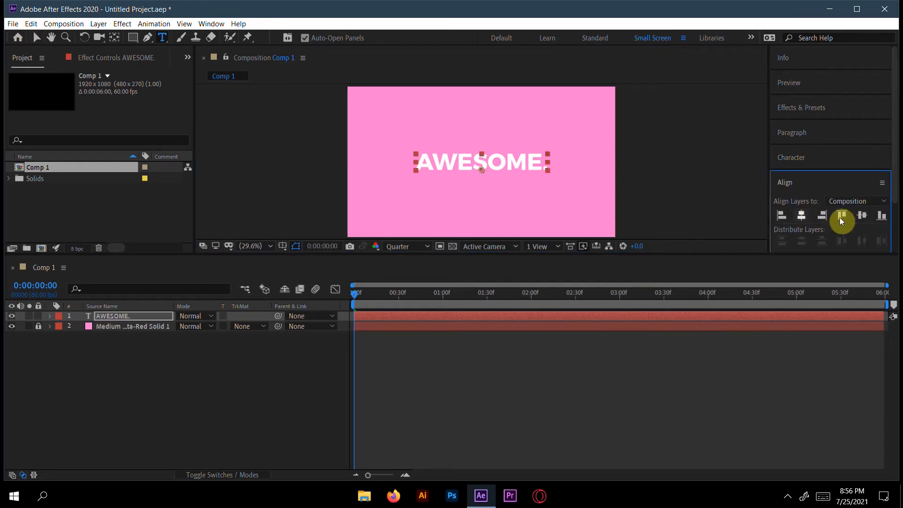
left_click(862, 215)
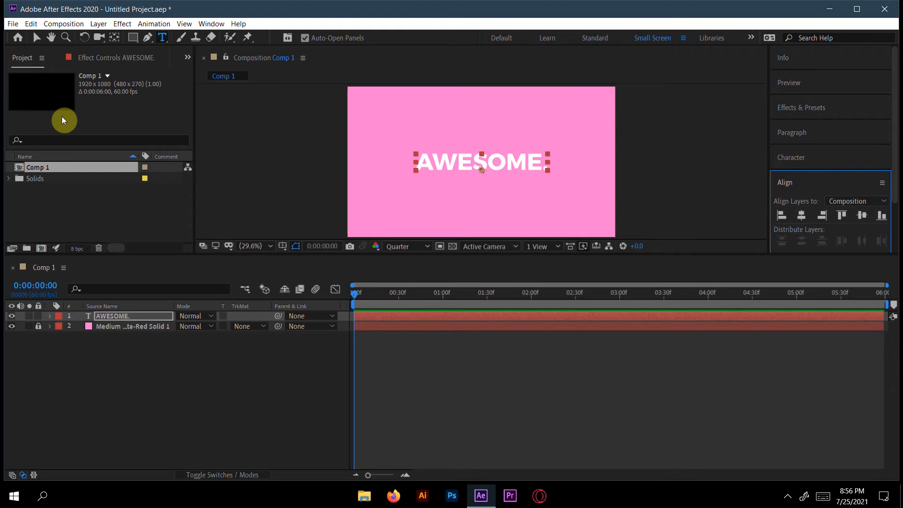
left_click(39, 41)
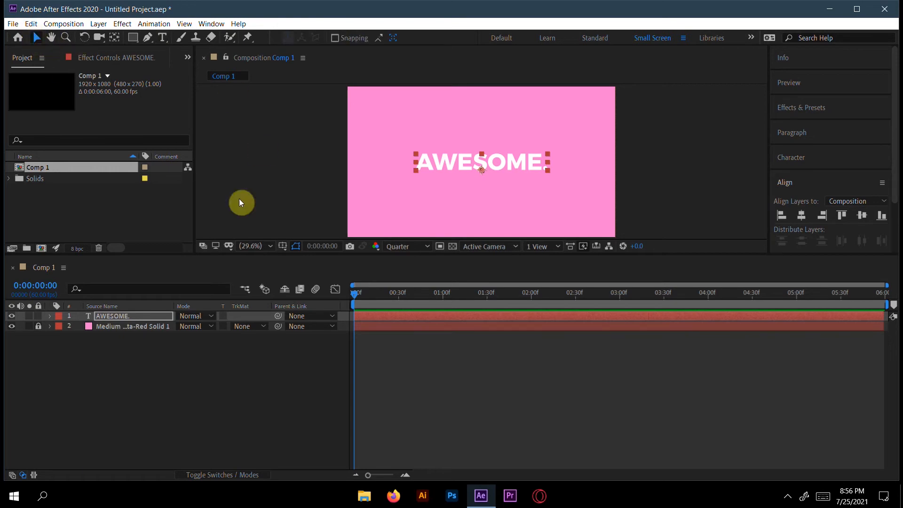
- Add a Tracking animator to the AWESOME. text layer and add Position and Opacity properties to that animator
left_click(49, 316)
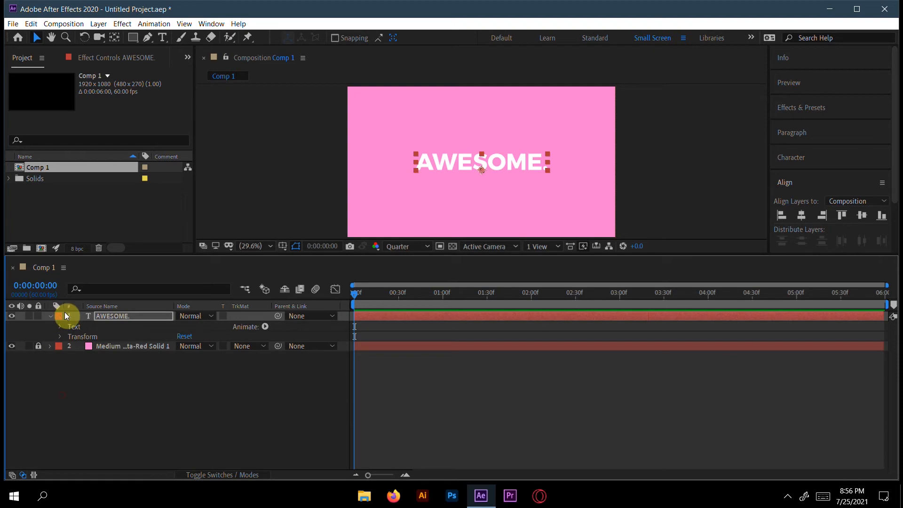
left_click(265, 327)
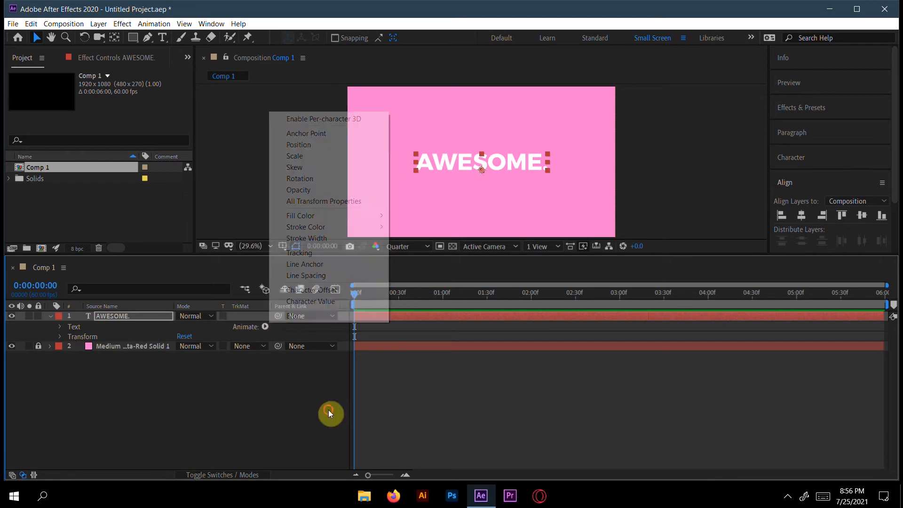
left_click(296, 254)
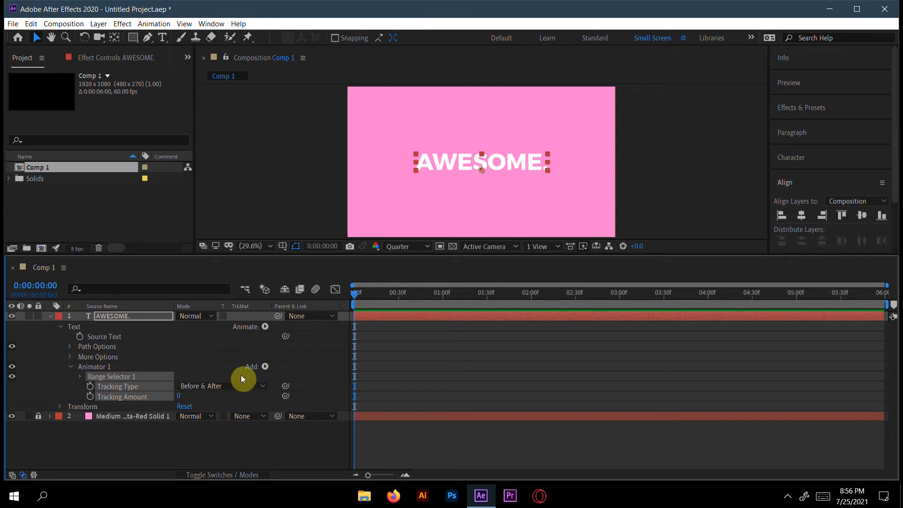
left_click(266, 367)
mouse_move(318, 369)
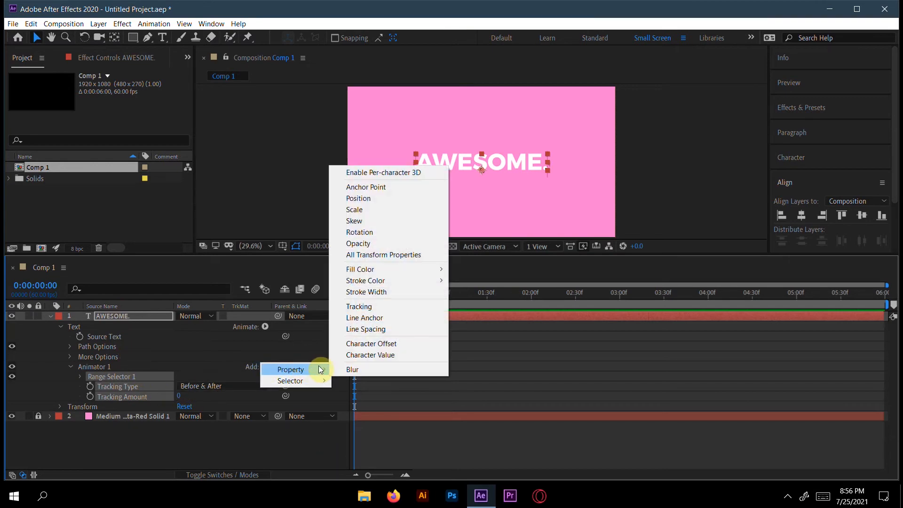
left_click(362, 199)
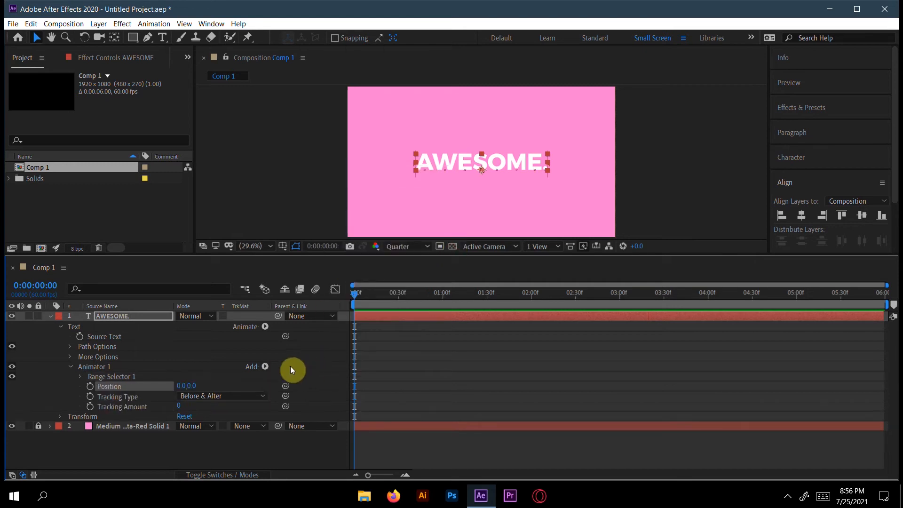
left_click(266, 367)
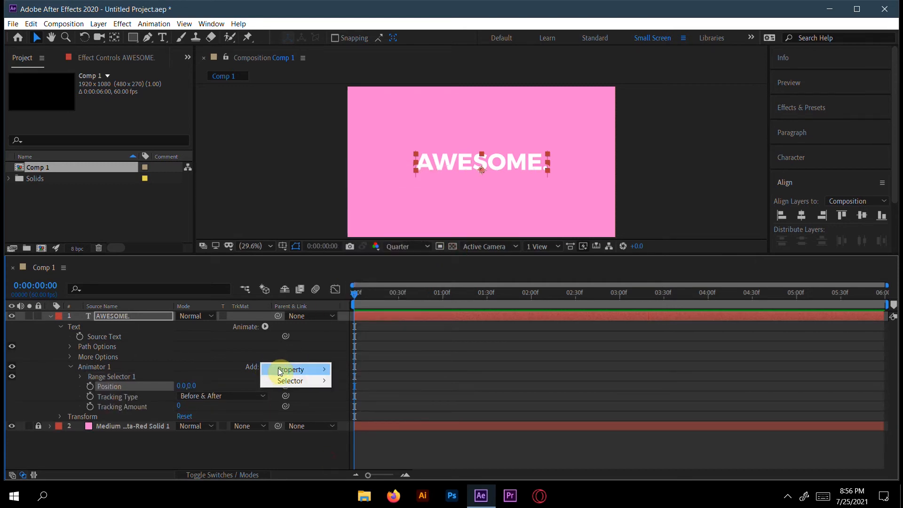
mouse_move(324, 370)
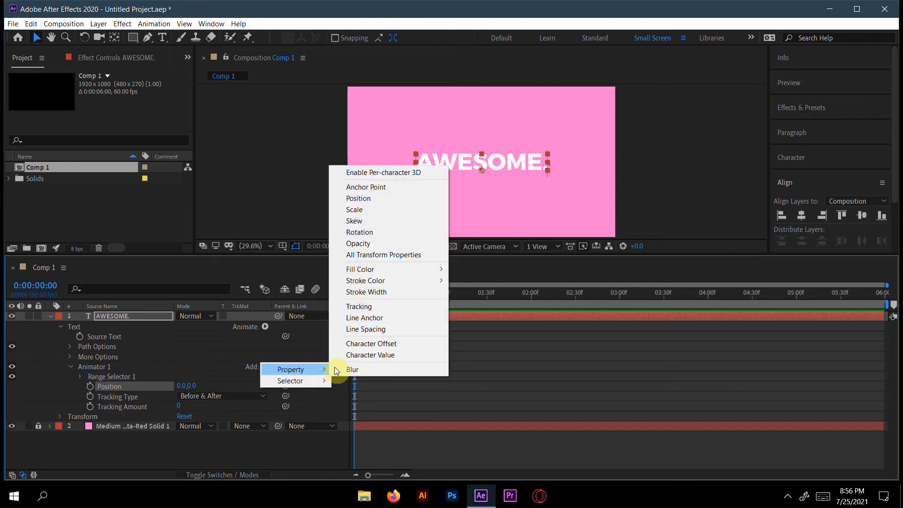
left_click(370, 242)
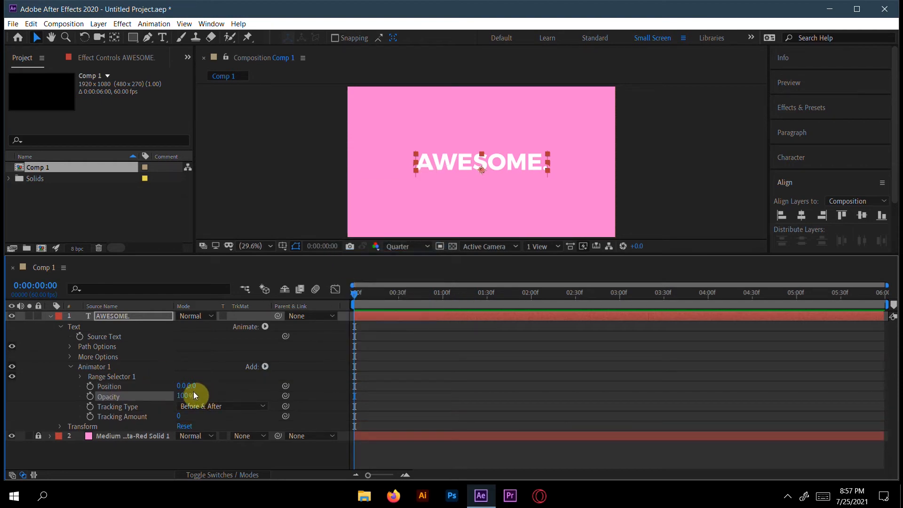
- Set the text animator's Position to 0, 128, its Opacity to 0% and its Tracking Amount to -85
left_click_drag(191, 385, 263, 390)
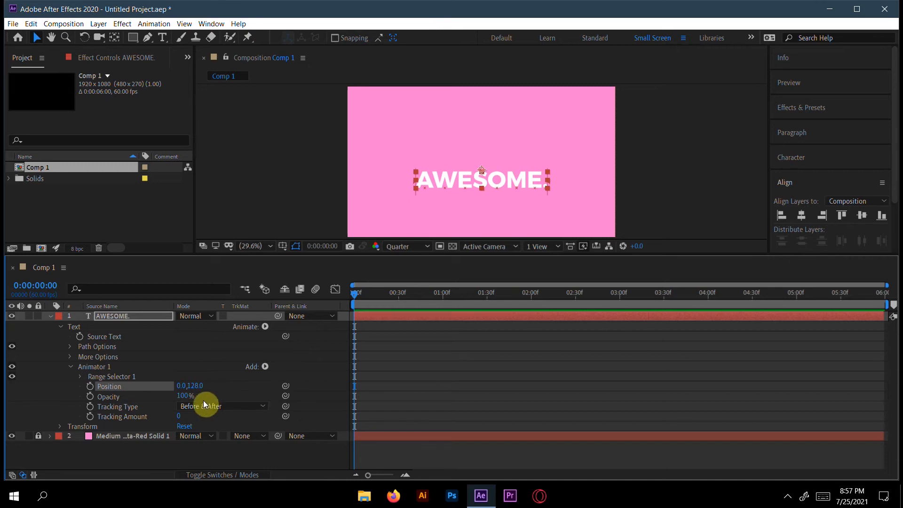
left_click_drag(181, 396, 30, 403)
left_click_drag(181, 417, 131, 417)
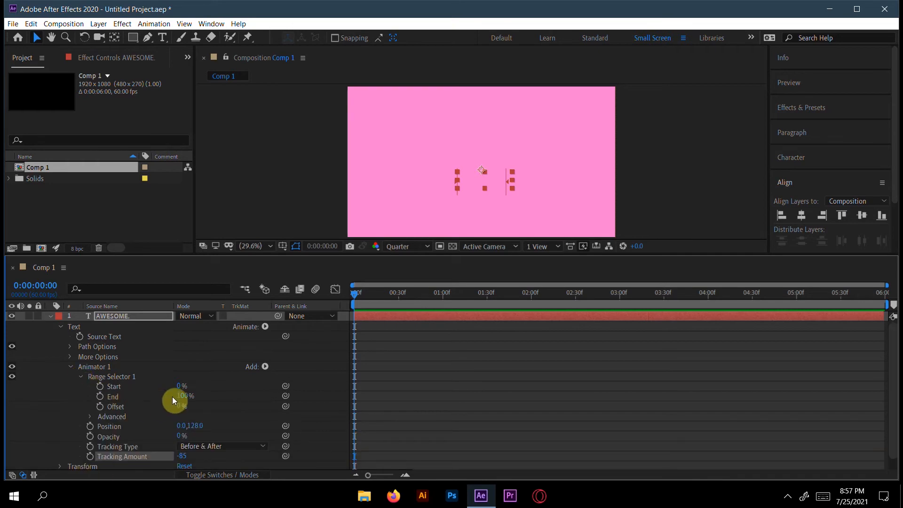
- Keyframe the Range Selector's Start from 0% at 0:00 to 100% at 1:00 and apply Easy Ease to both keyframes
left_click(99, 386)
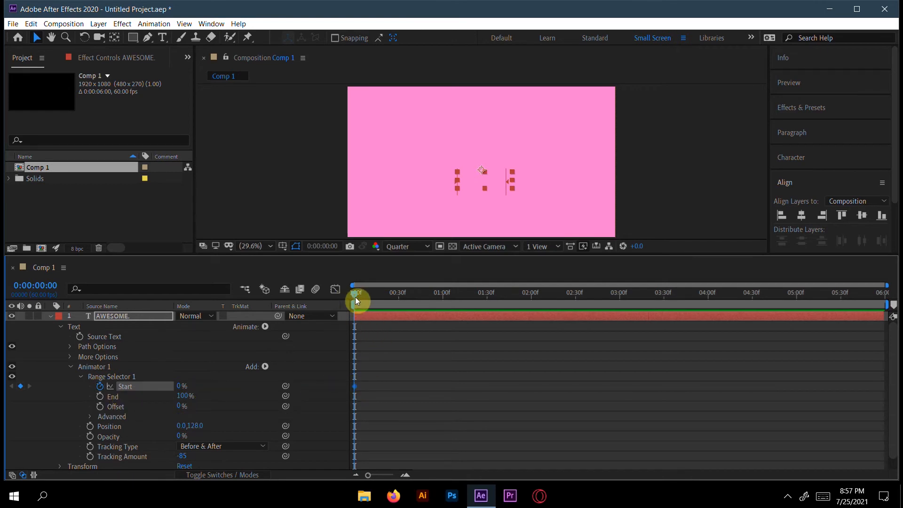
left_click_drag(400, 297, 444, 298)
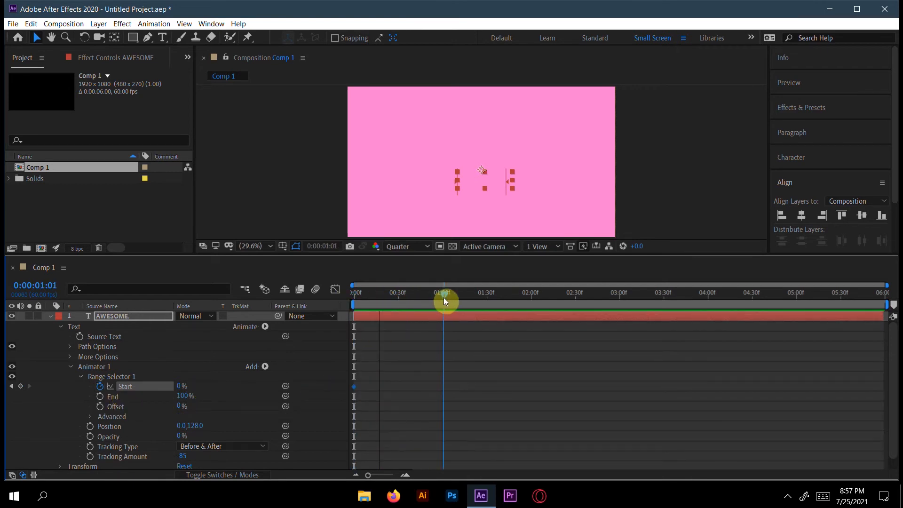
left_click(179, 388)
type("100")
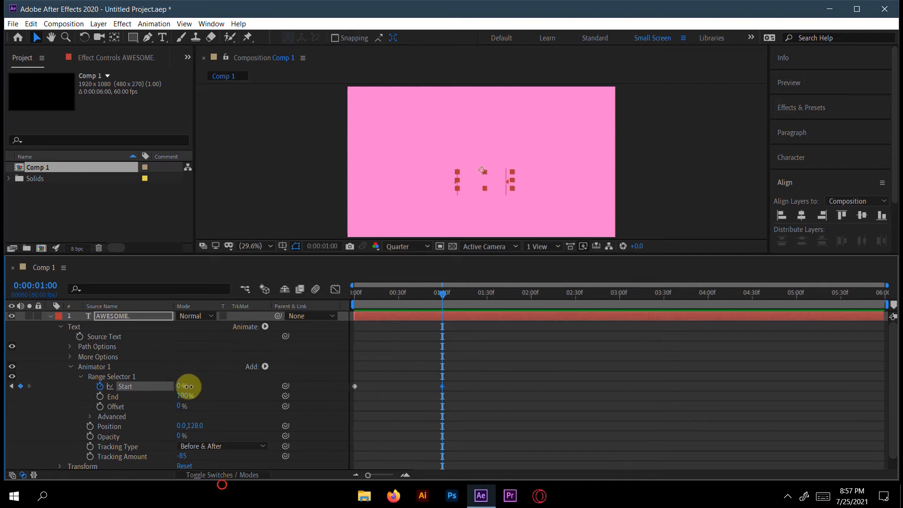
key("Return")
left_click_drag(455, 377, 350, 412)
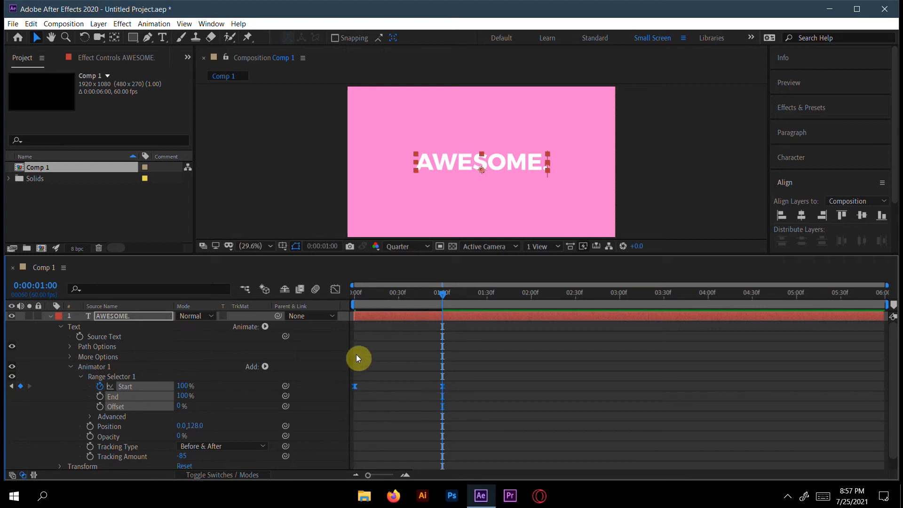
- Preview the text reveal animation twice from the start of the timeline
left_click_drag(442, 292, 355, 296)
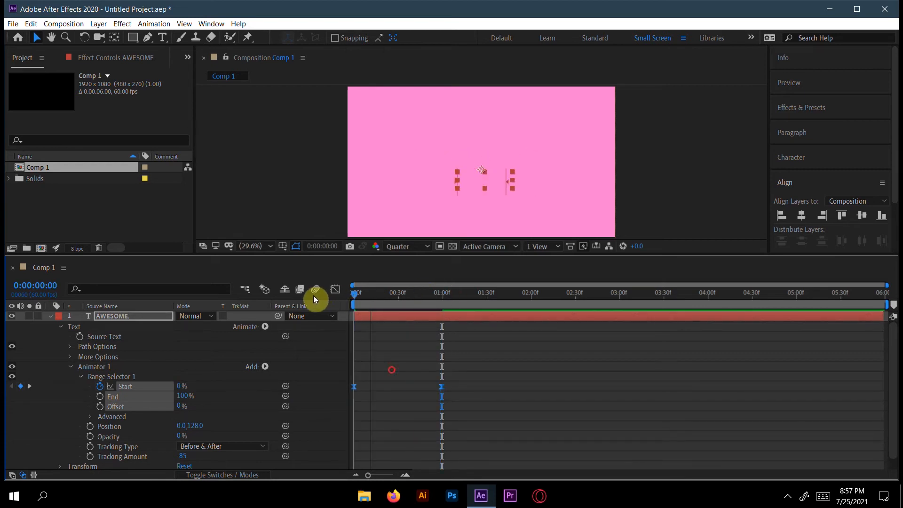
key("space")
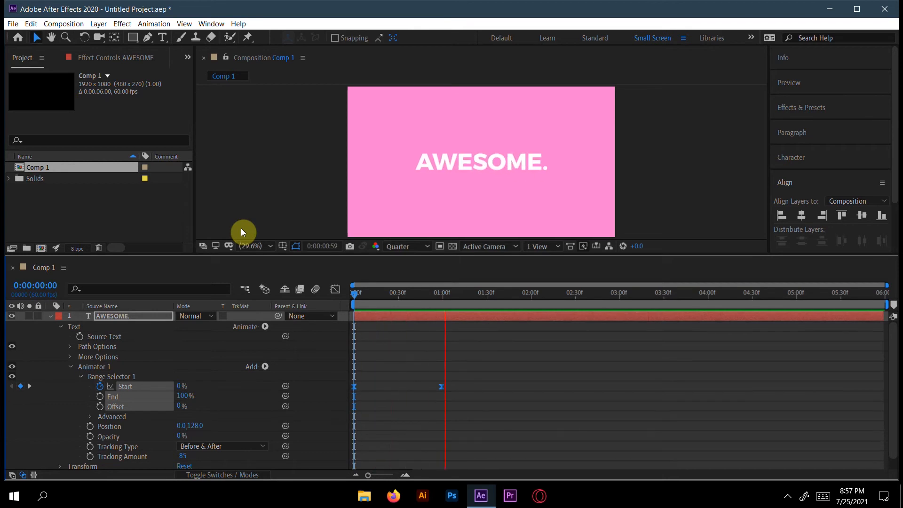
key("space")
left_click_drag(497, 292, 335, 301)
key("space")
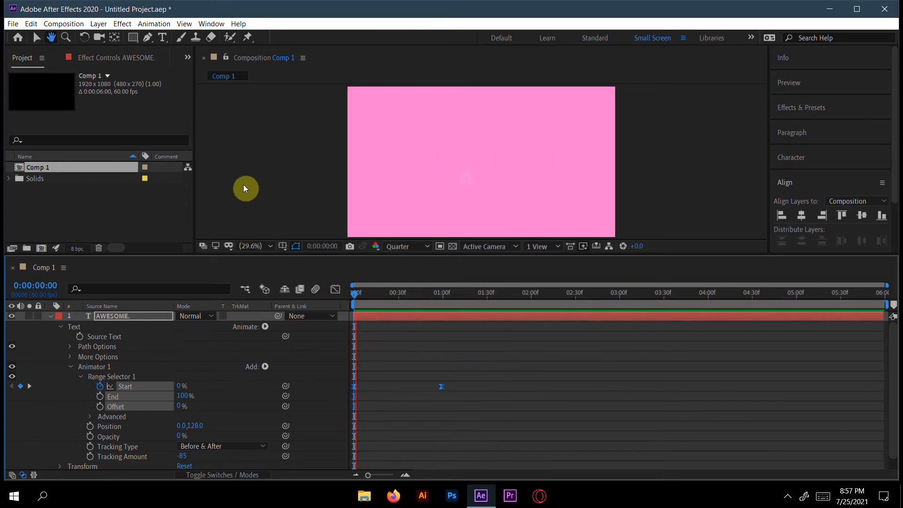
key("space")
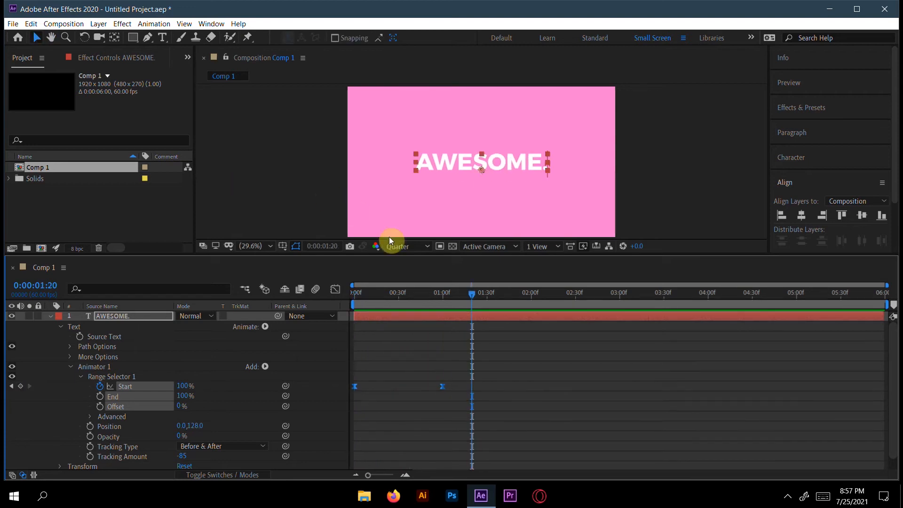
- Reshape the Start keyframes' speed curve in the graph editor into a sharp central peak of about 290 %/sec, and close the graph
left_click_drag(472, 294, 438, 314)
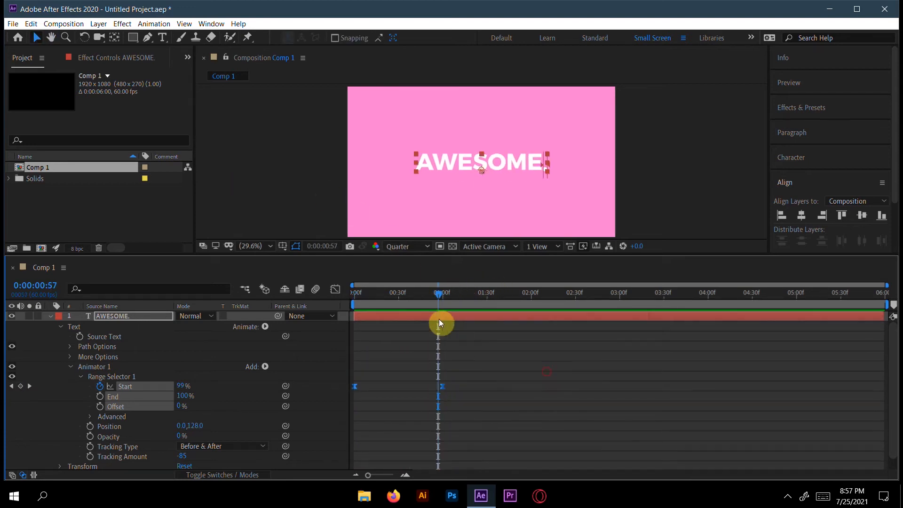
left_click_drag(466, 379, 344, 413)
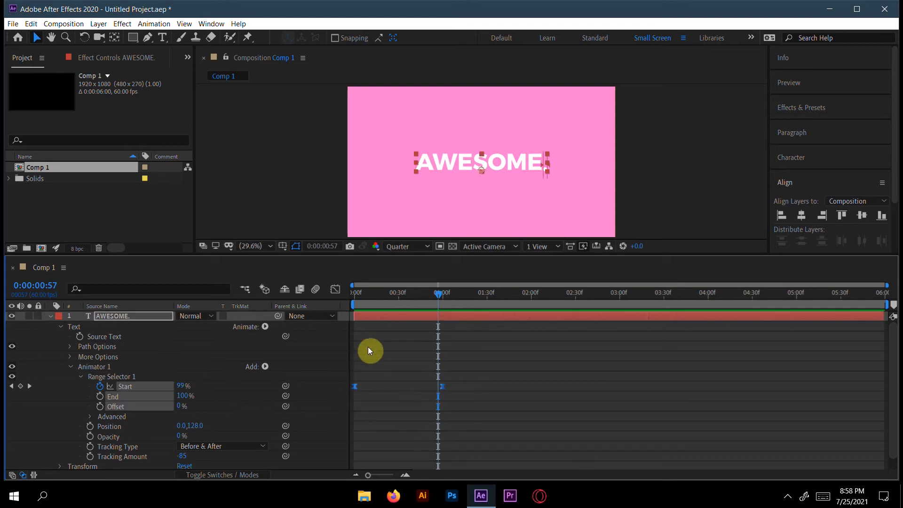
left_click(335, 290)
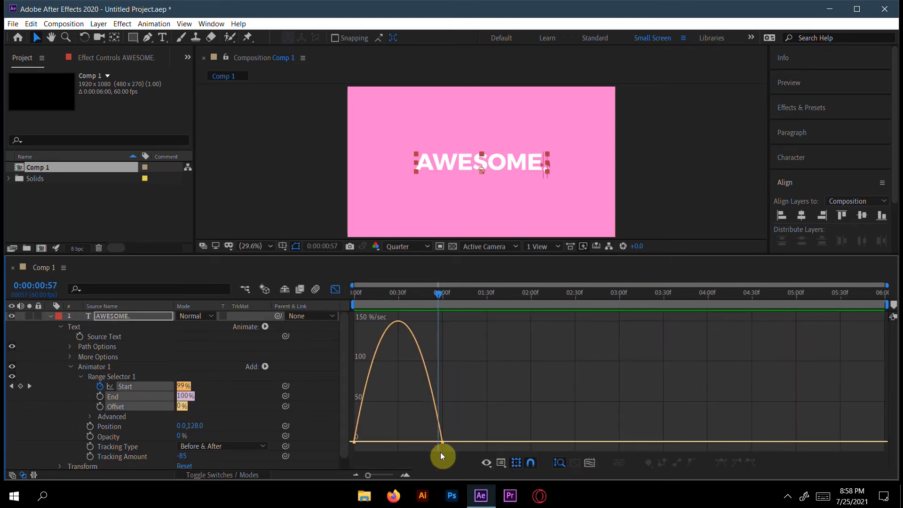
left_click_drag(467, 429, 415, 438)
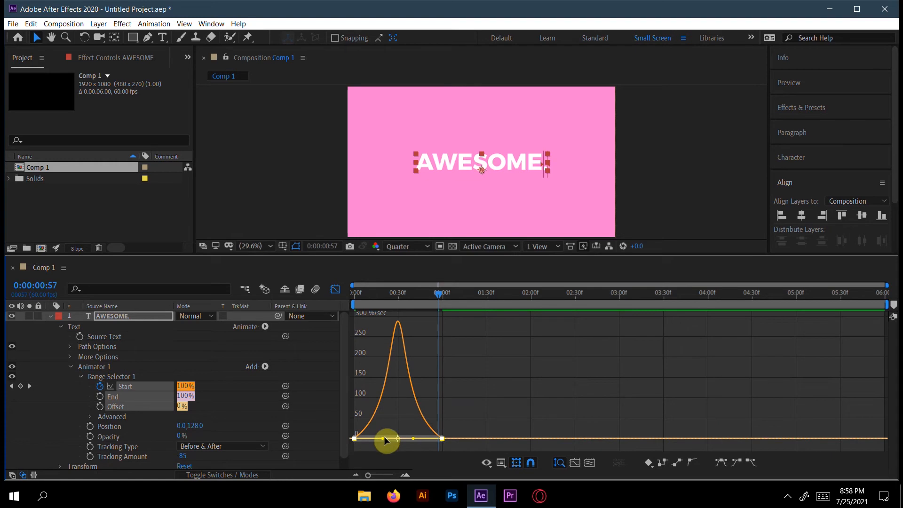
left_click(332, 295)
- Play back the AWESOME. animation from the beginning to check the adjusted easing
left_click_drag(438, 294, 333, 299)
key("space")
key("space")
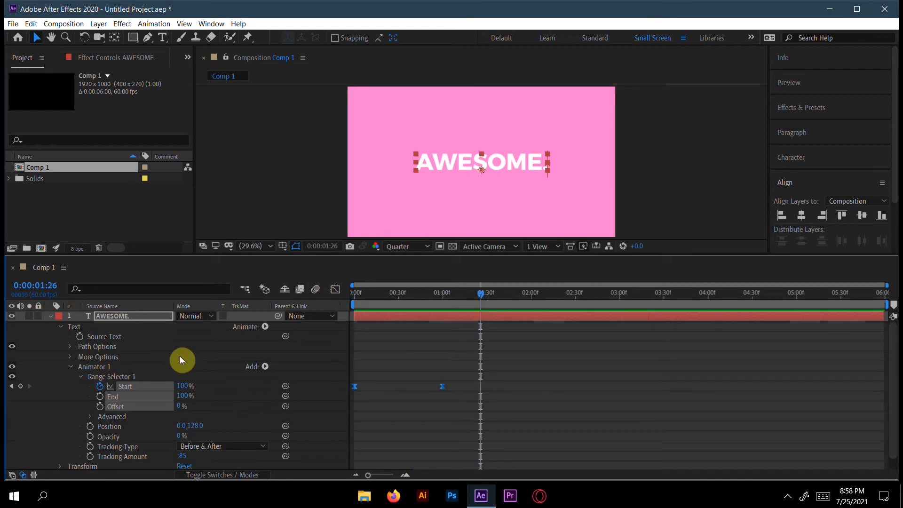
- Collapse Animator 1 on the AWESOME. text layer and add a second text animator for Tracking
left_click(71, 366)
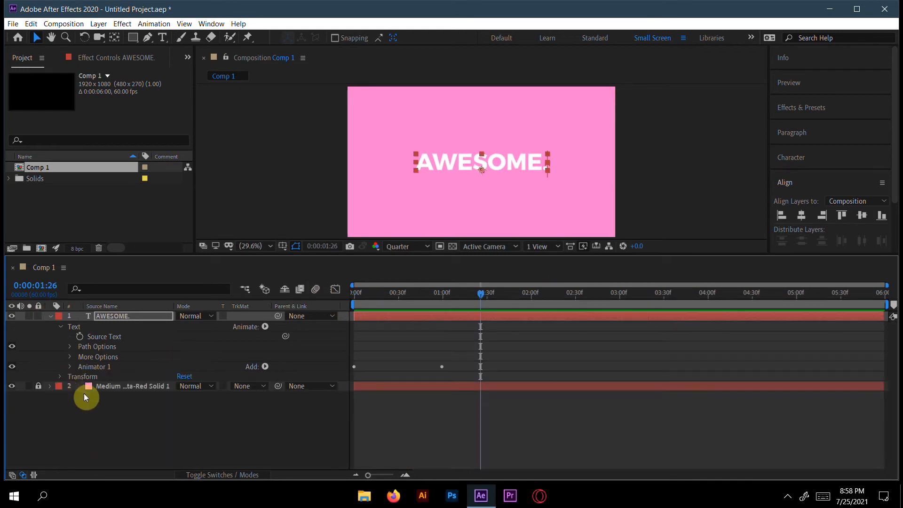
left_click(265, 327)
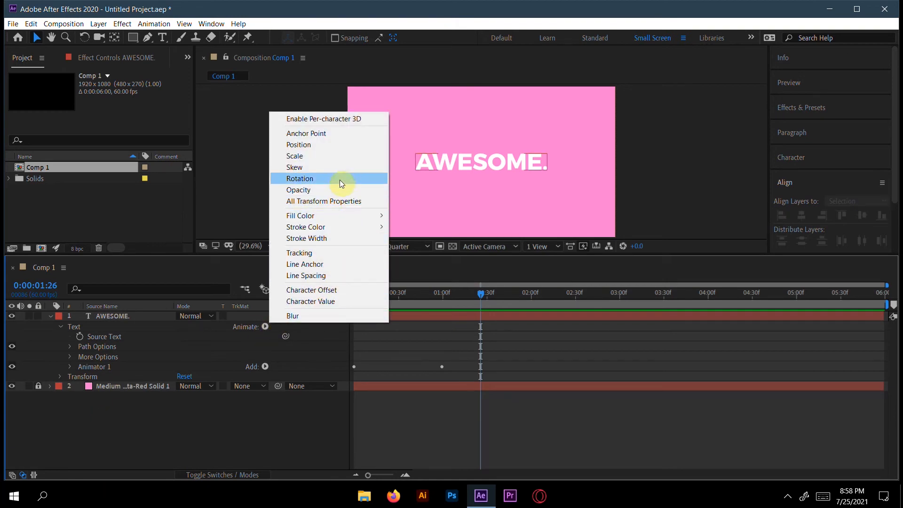
left_click(325, 253)
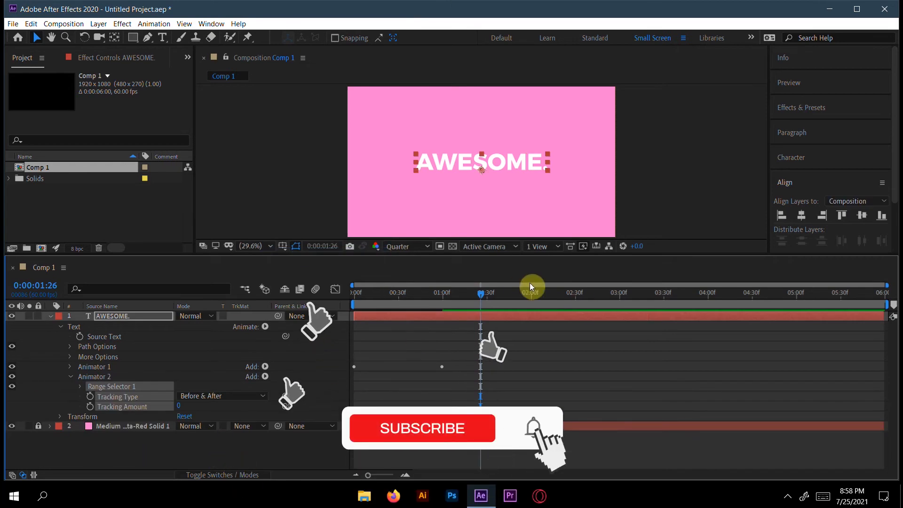
- Keyframe Animator 2's Tracking Amount from 0 at 0:00:01:00 to 40 at 0:00:01:30
left_click_drag(470, 295, 441, 297)
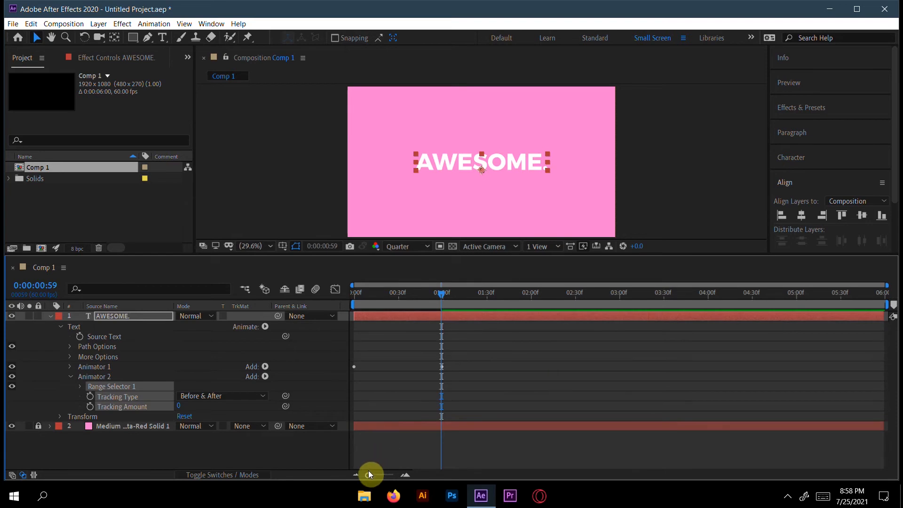
left_click_drag(368, 471, 393, 472)
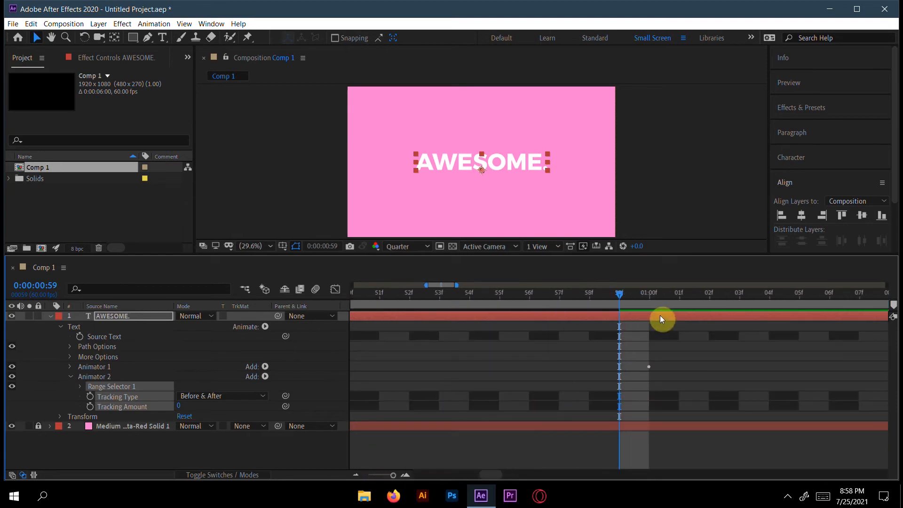
left_click(645, 293)
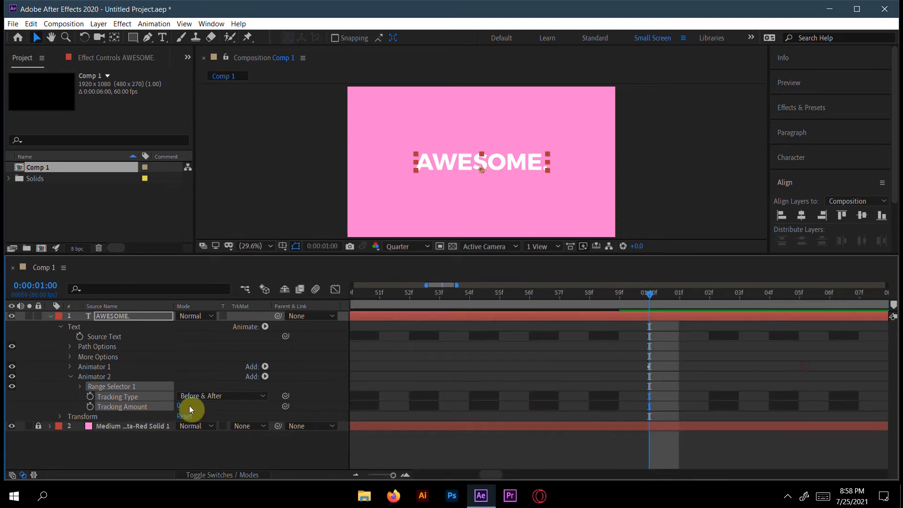
left_click(90, 407)
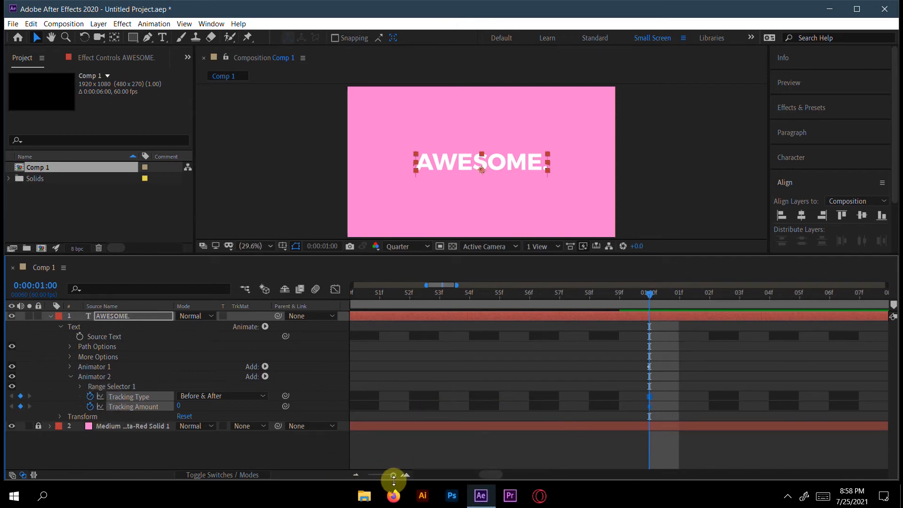
left_click_drag(393, 475, 365, 474)
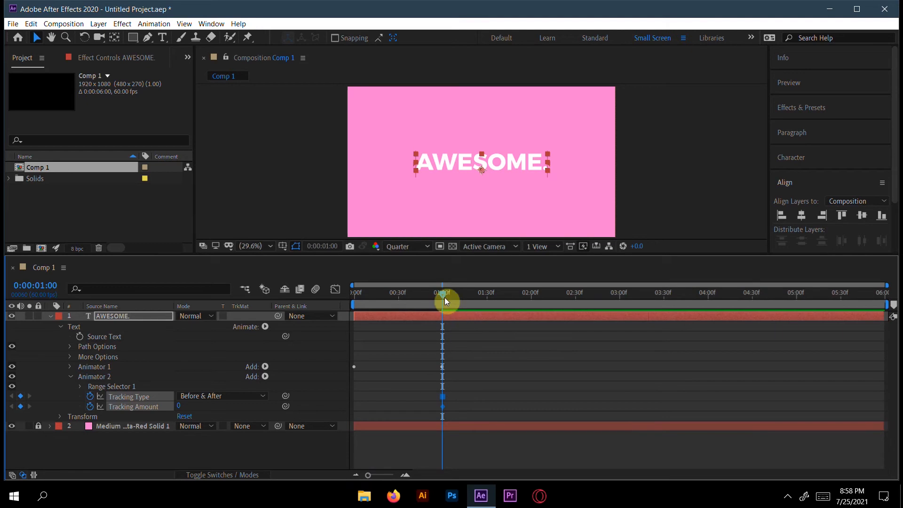
left_click_drag(442, 293, 487, 295)
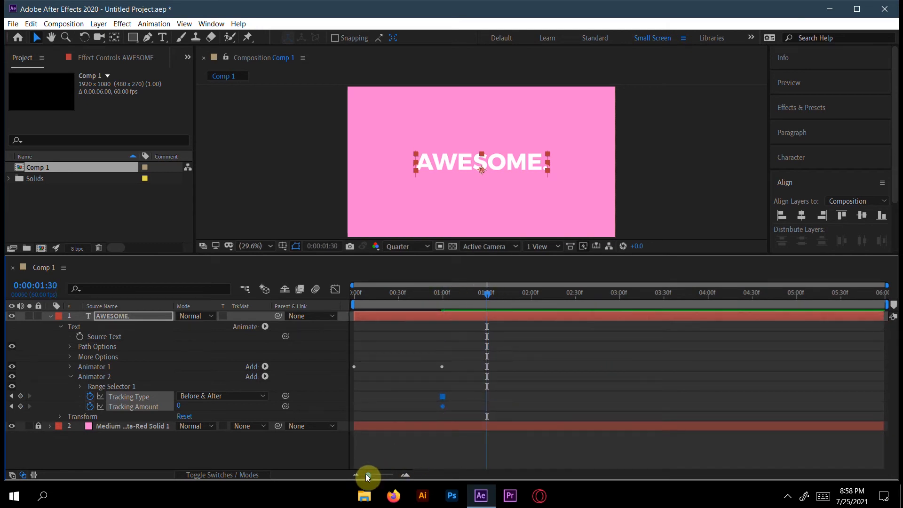
left_click_drag(368, 476, 341, 474)
left_click_drag(179, 408, 201, 405)
left_click(482, 416)
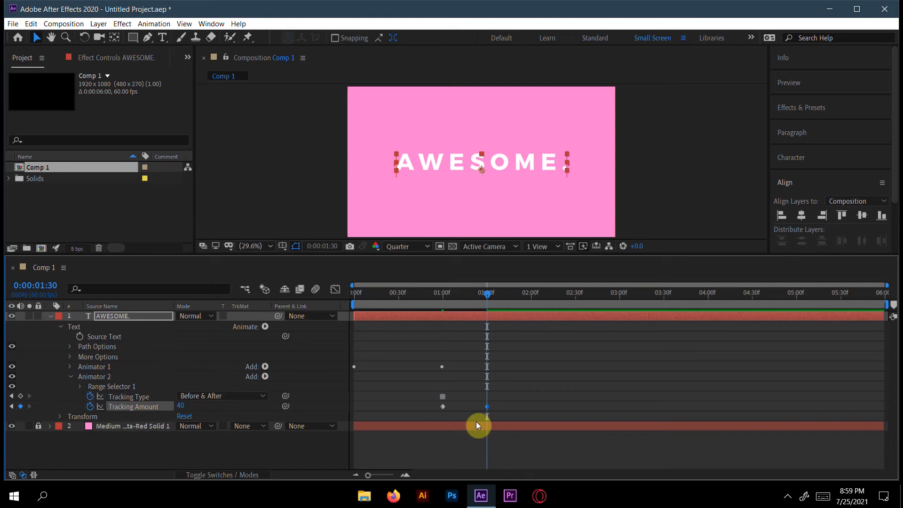
- Apply Easy Ease to both Tracking Amount keyframes and reshape their speed curve into a sharp central peak of about 240 units/sec
left_click_drag(492, 403, 429, 416)
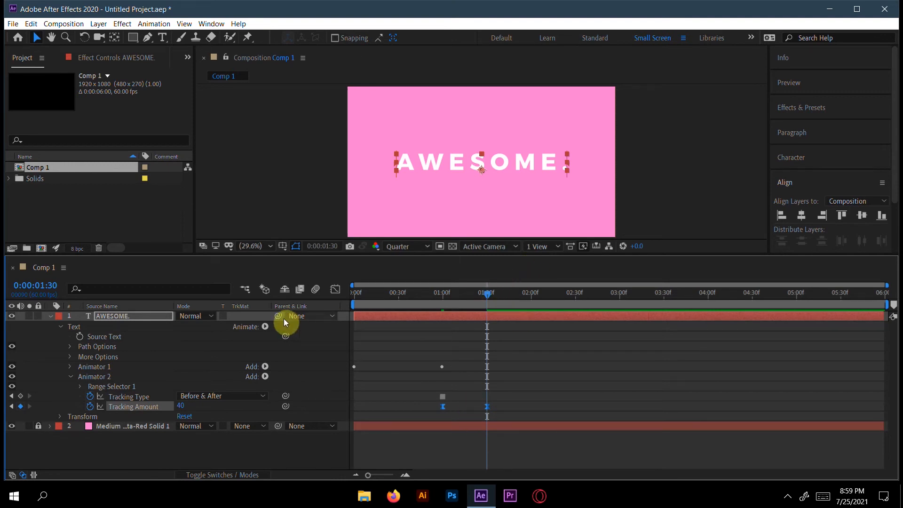
left_click(334, 291)
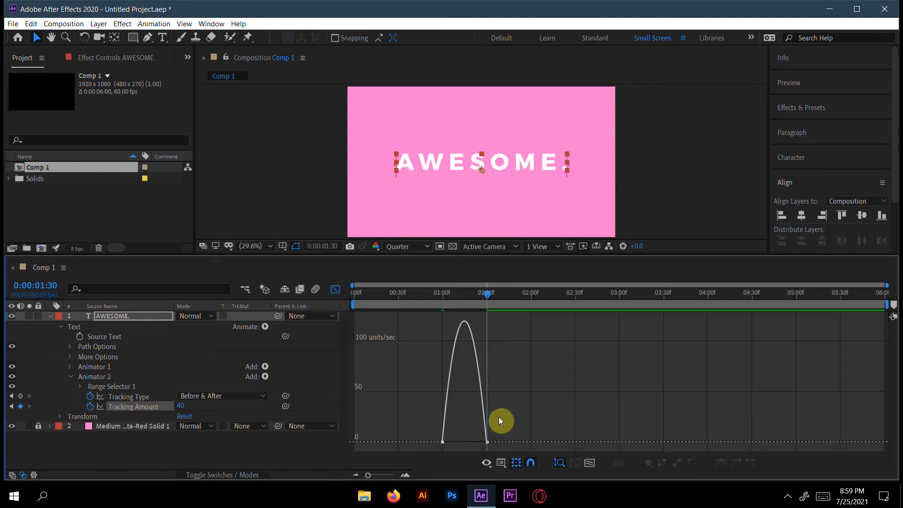
mouse_move(478, 453)
left_mouse_down()
mouse_move(408, 451)
mouse_move(471, 439)
left_mouse_up()
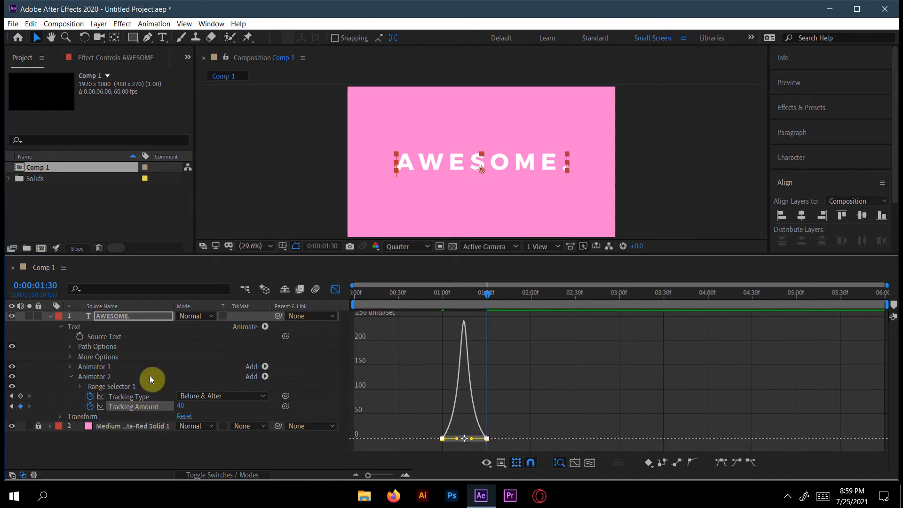
key("shift+F3")
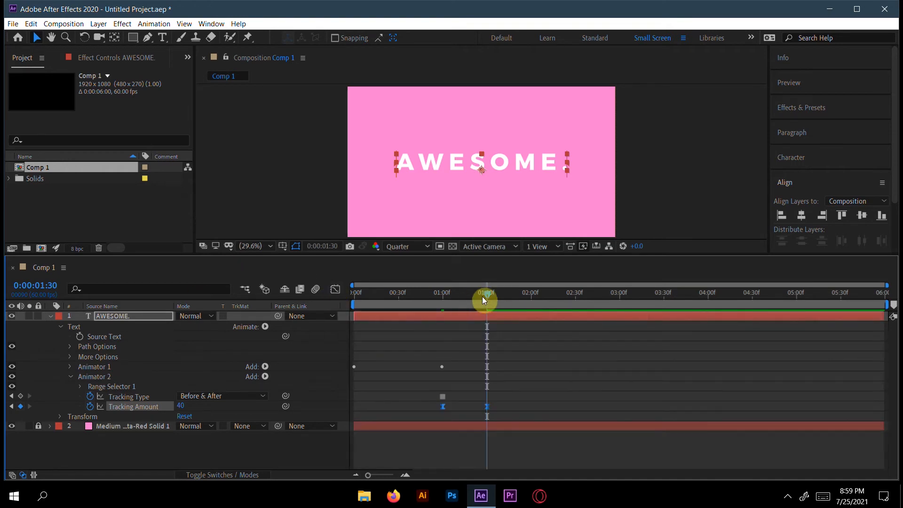
- Play back the animation from the start to check the letters spreading apart after the reveal
left_click_drag(488, 294, 335, 291)
left_click(407, 361)
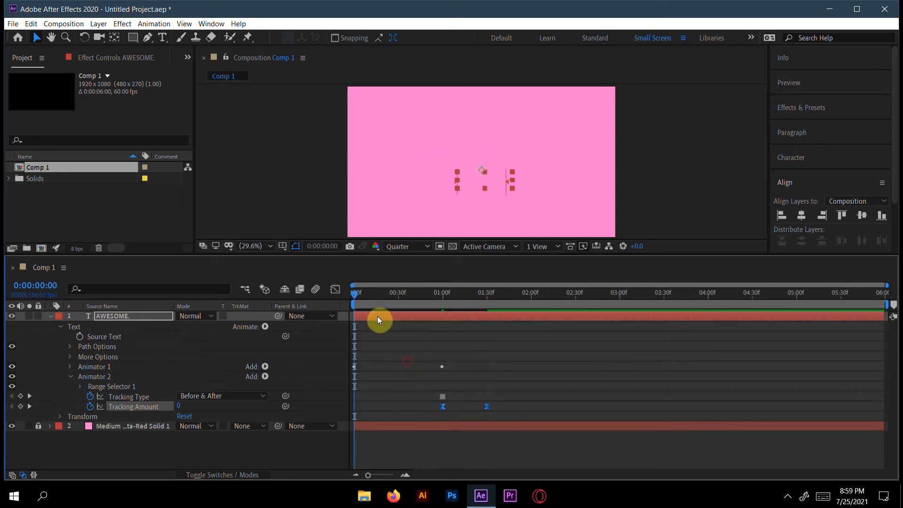
key("space")
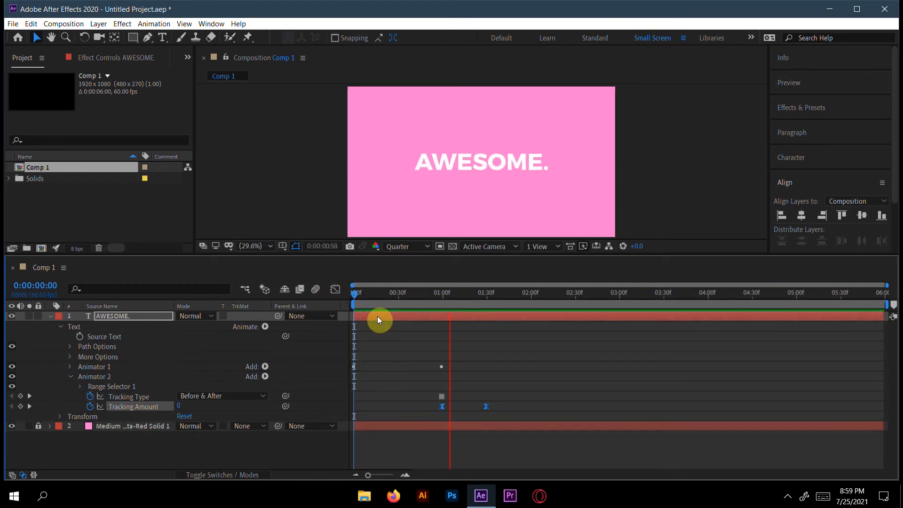
key("space")
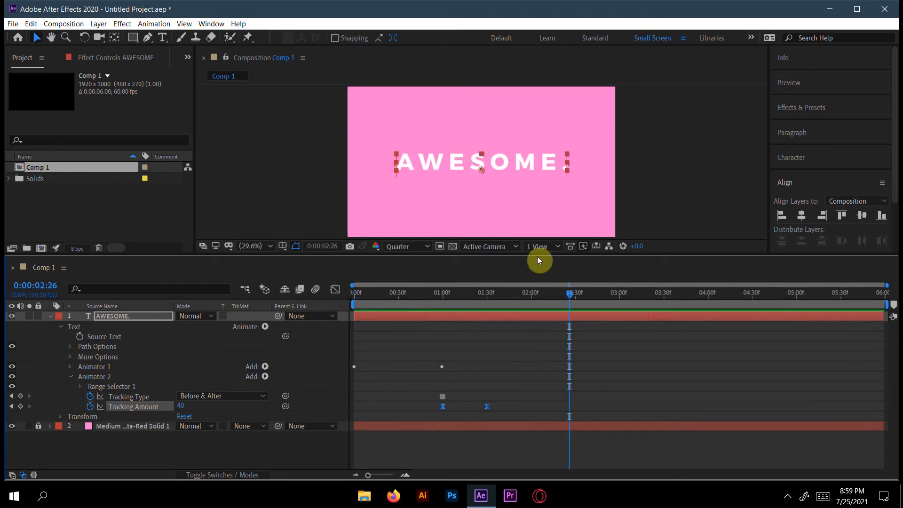
- At 0:00:01:29, draw a straight vertical Pen tool line from the centre of the period up to about the top of the letter E
left_click_drag(560, 293, 485, 302)
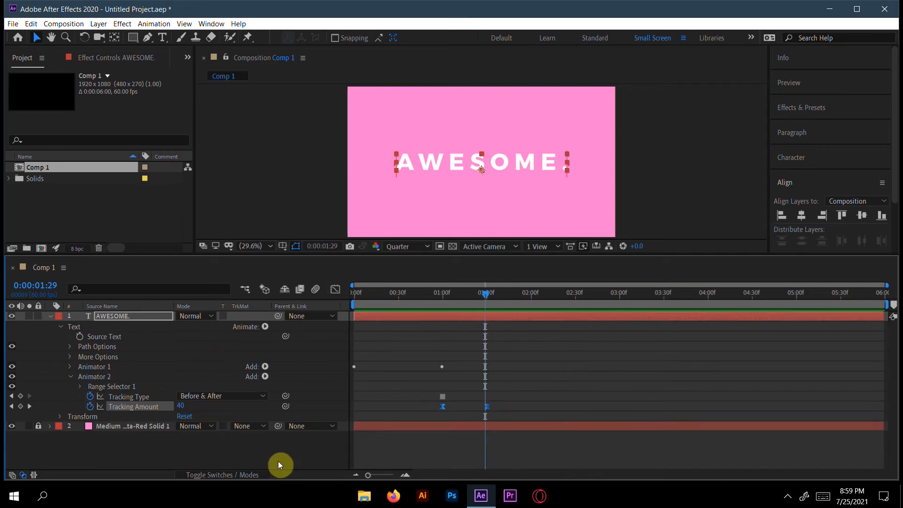
left_click(50, 316)
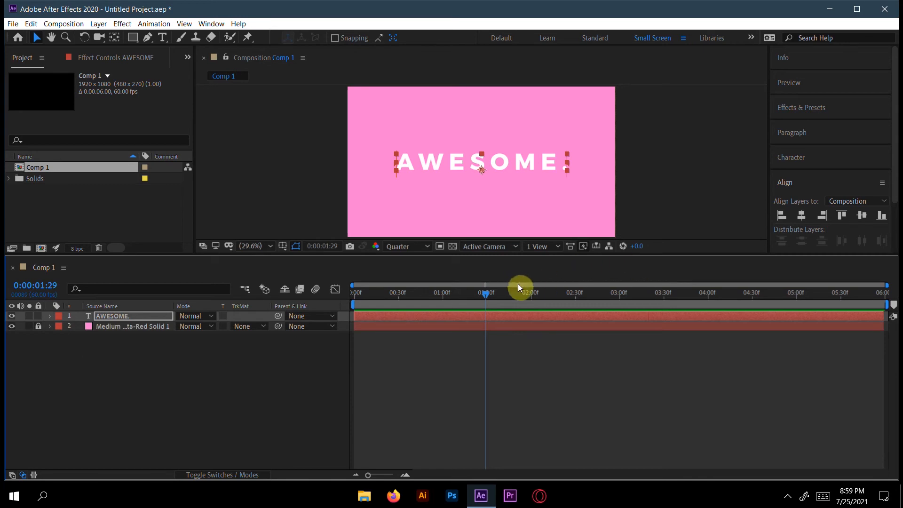
left_click(147, 37)
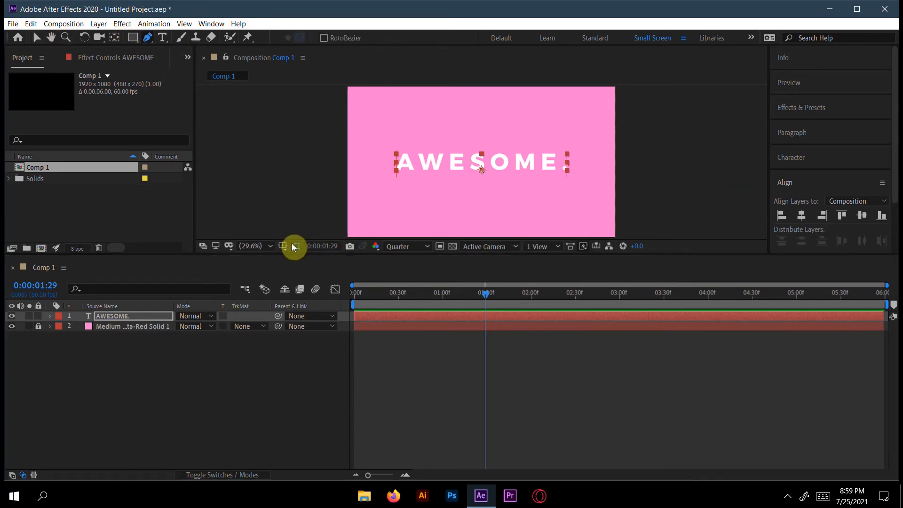
left_click(194, 420)
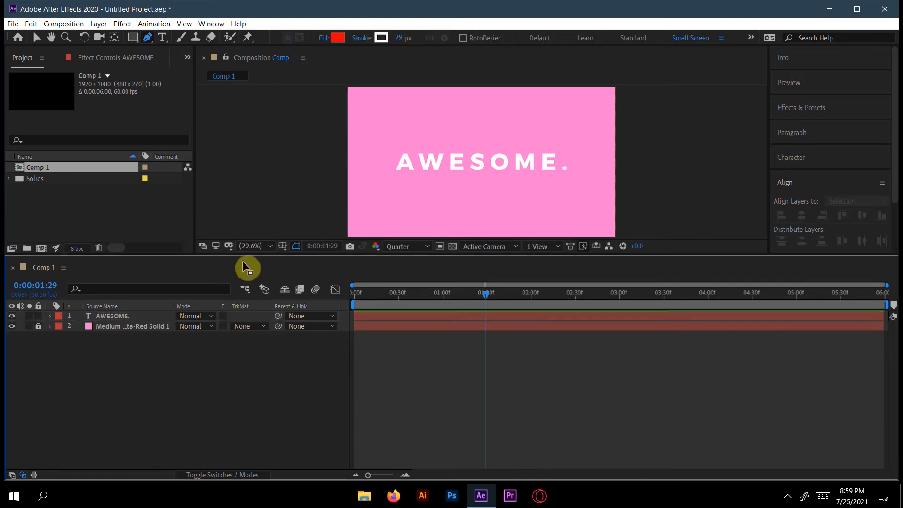
left_click(269, 246)
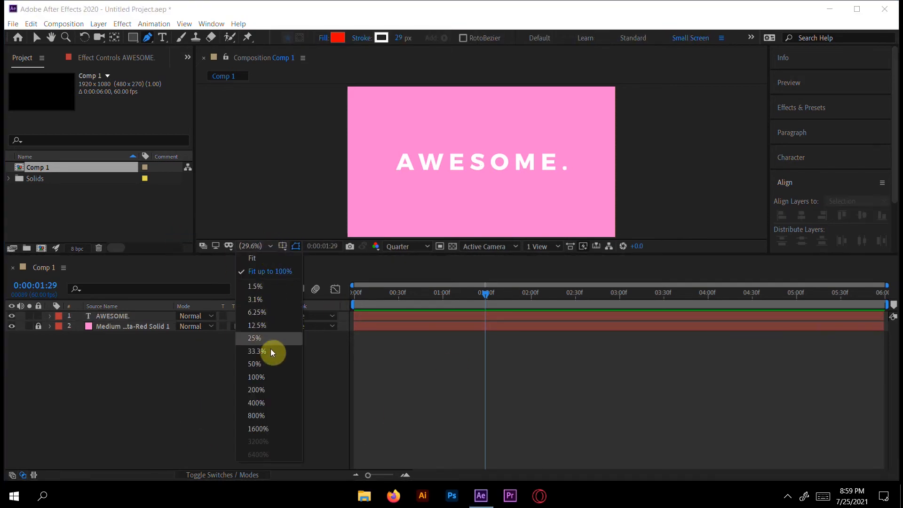
left_click(262, 390)
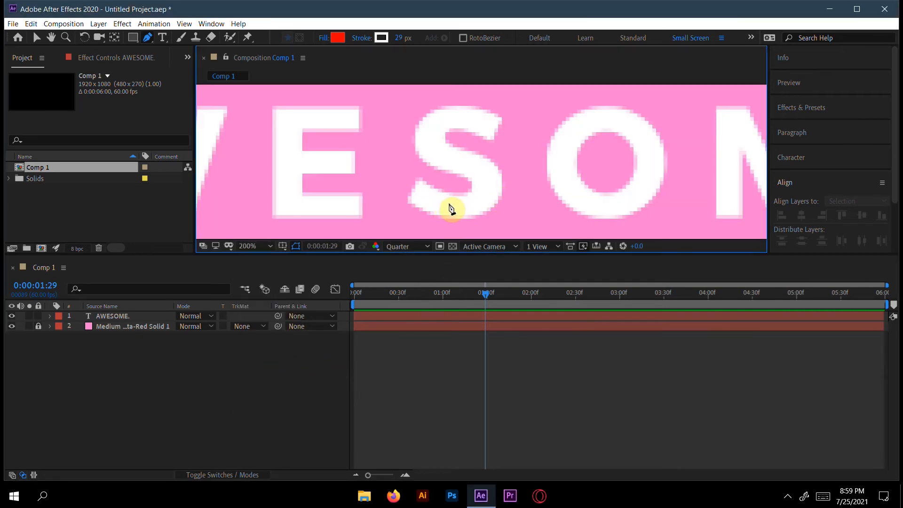
key("h")
left_click_drag(519, 188, 149, 200)
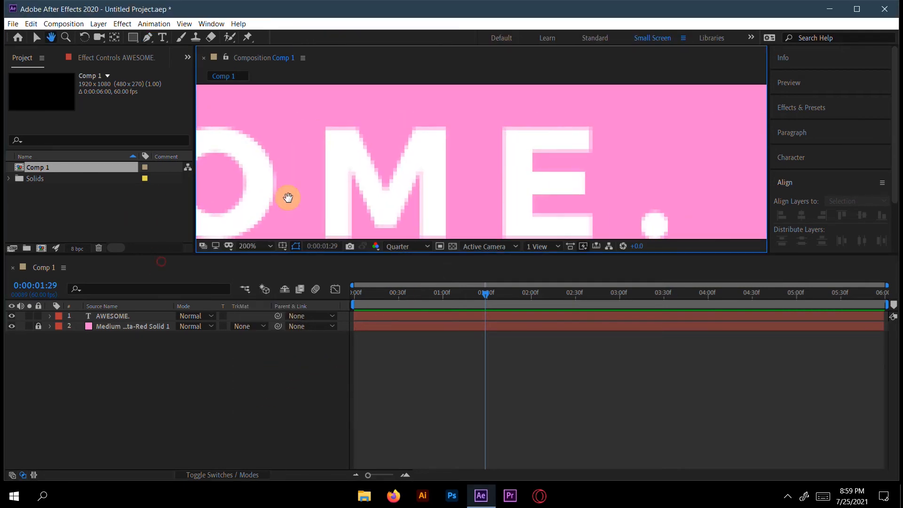
left_click_drag(605, 181, 444, 153)
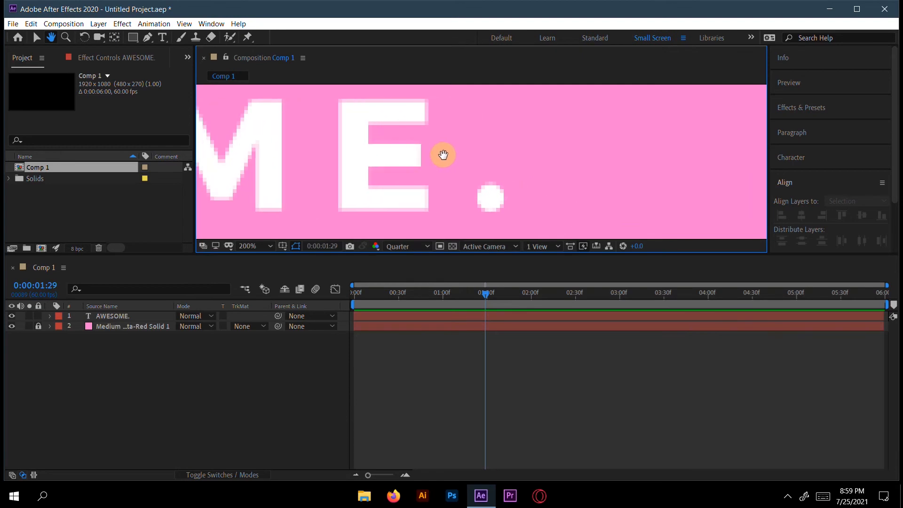
key("g")
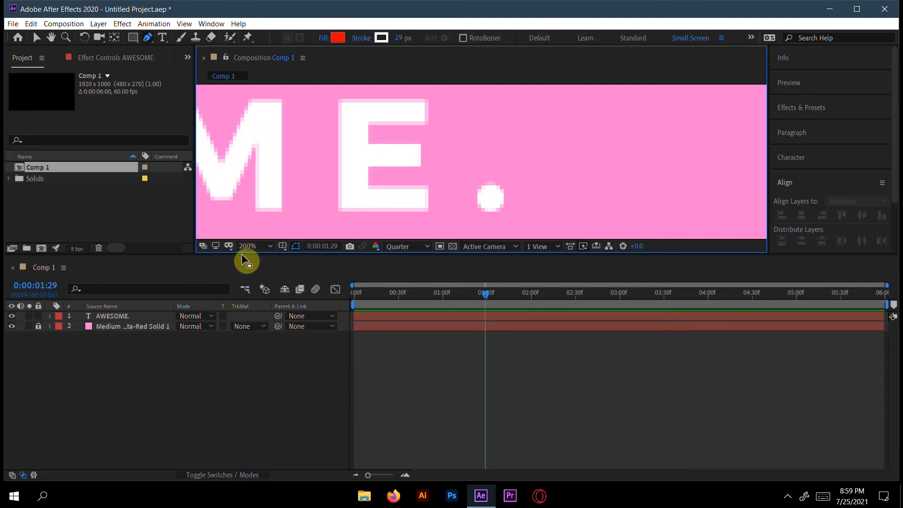
left_click_drag(242, 257, 234, 366)
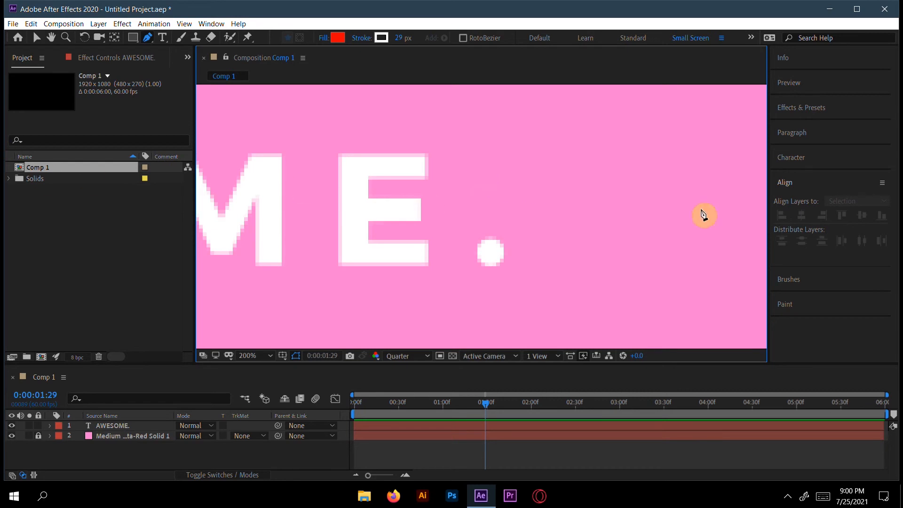
left_click(491, 251)
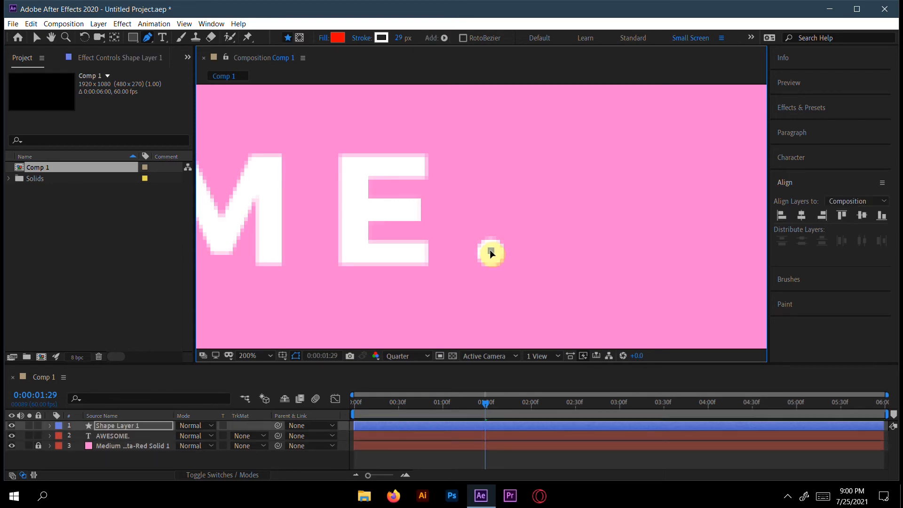
left_click(490, 151)
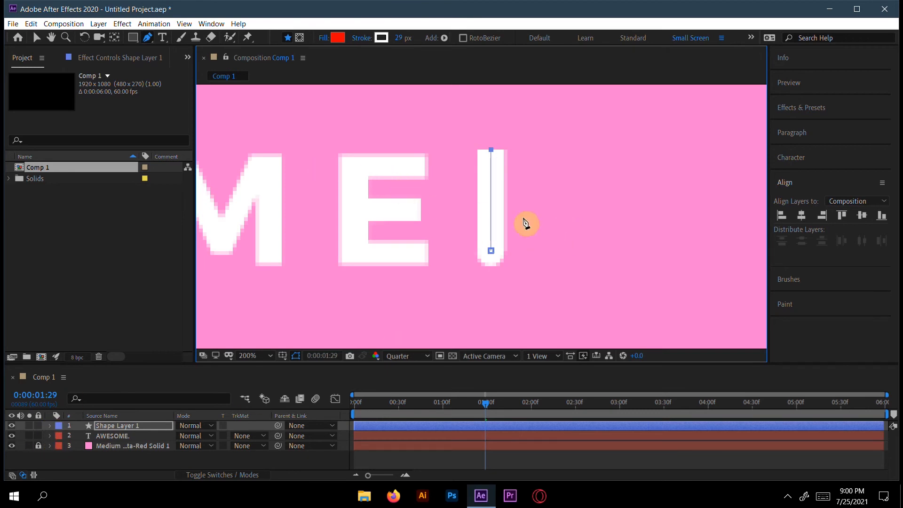
- Set the new line shape's fill to None, keeping its white 29 px stroke
left_click(340, 39)
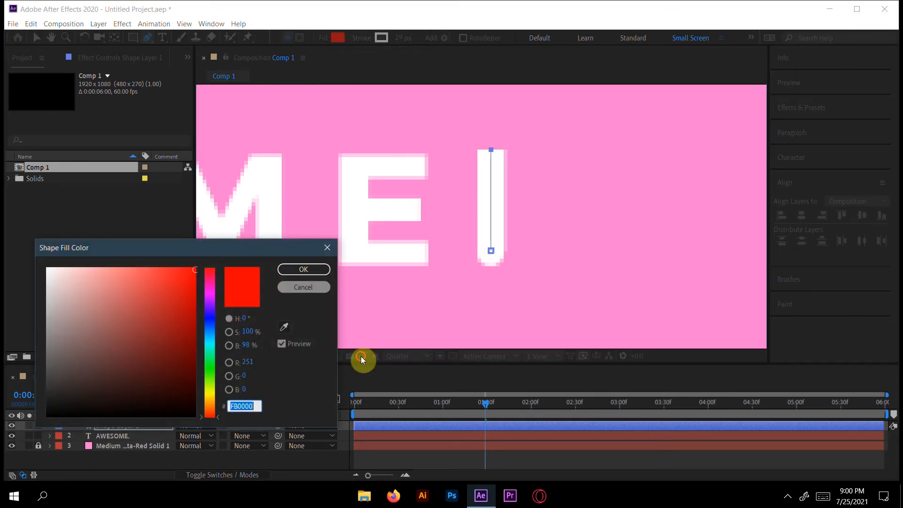
left_click(291, 285)
left_click(322, 37)
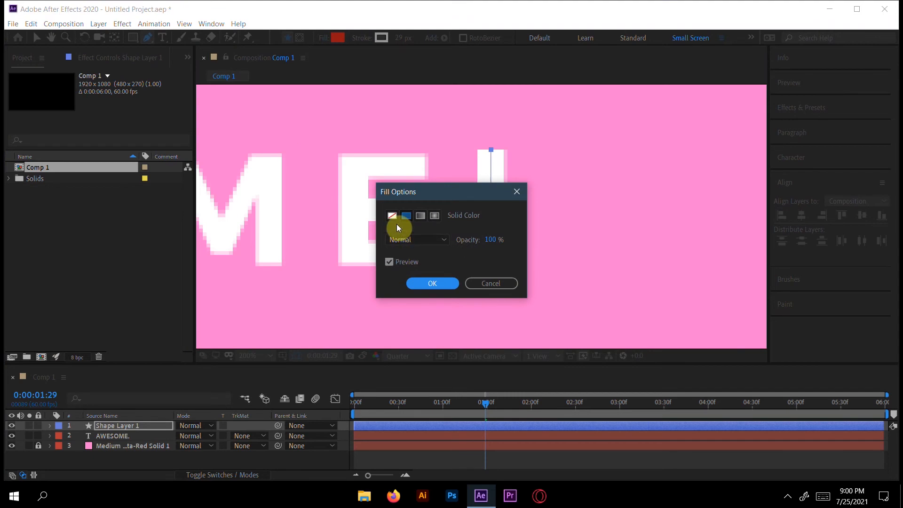
left_click(392, 215)
key("Return")
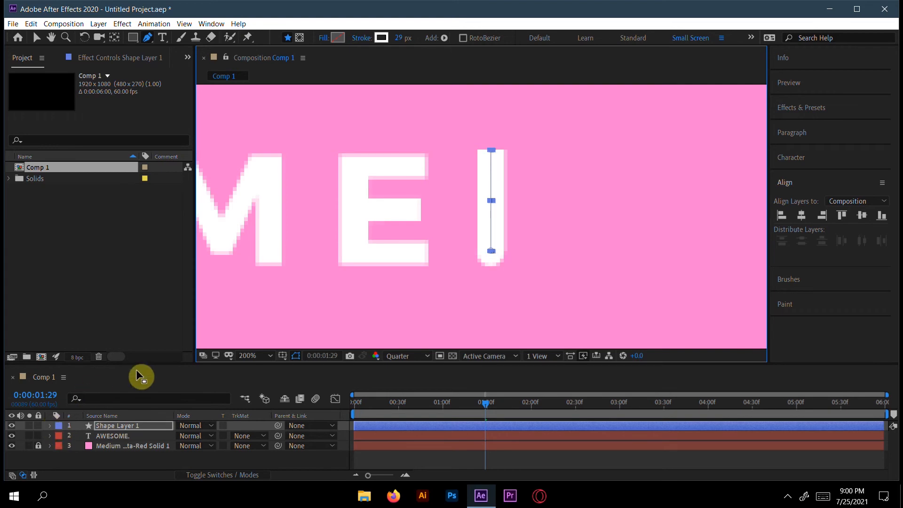
- Set the line shape's stroke Line Cap to Round Cap
left_click_drag(137, 367, 149, 288)
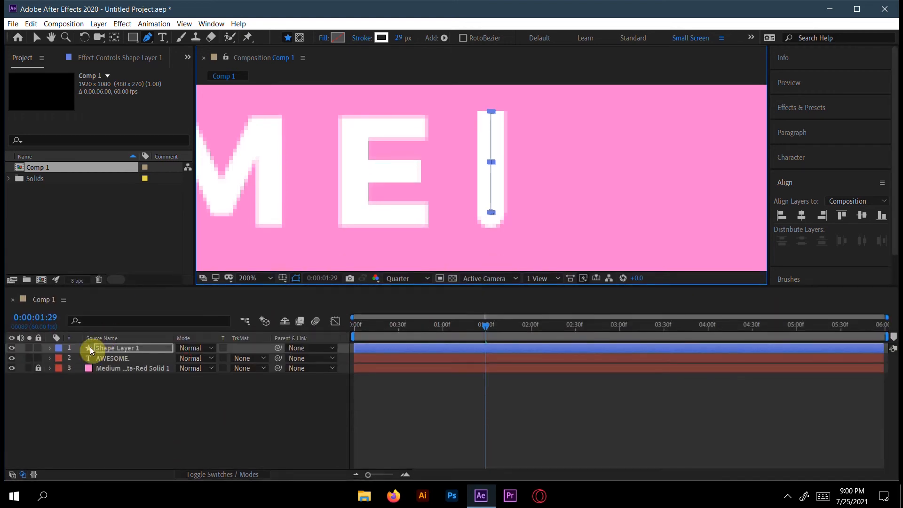
left_click(50, 348)
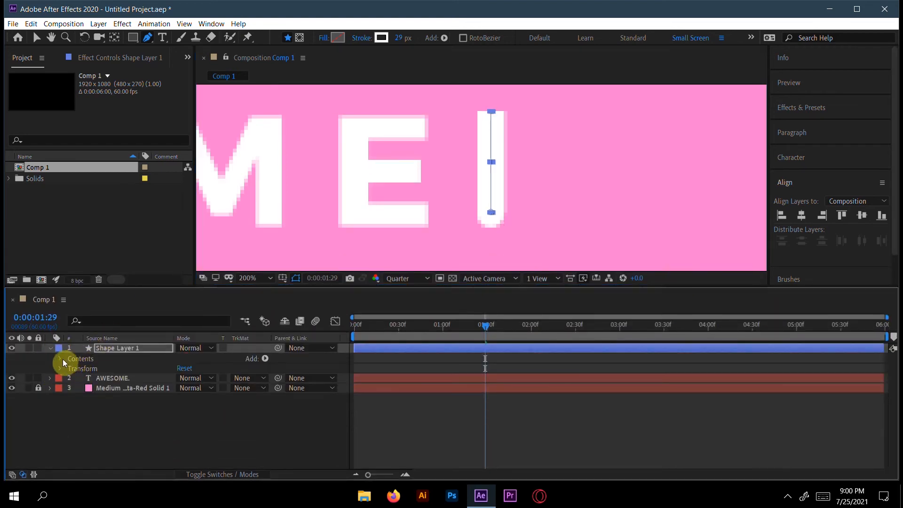
left_click(61, 359)
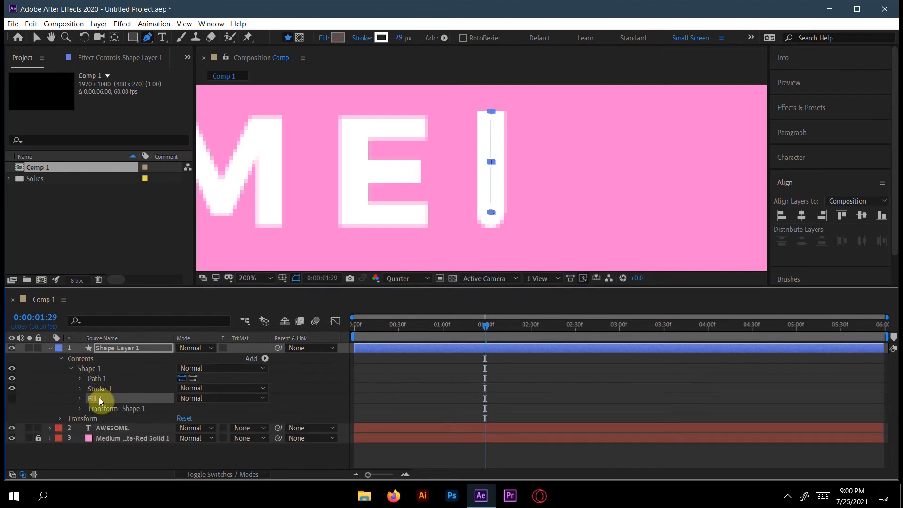
left_click(78, 388)
left_click(203, 433)
left_click(210, 457)
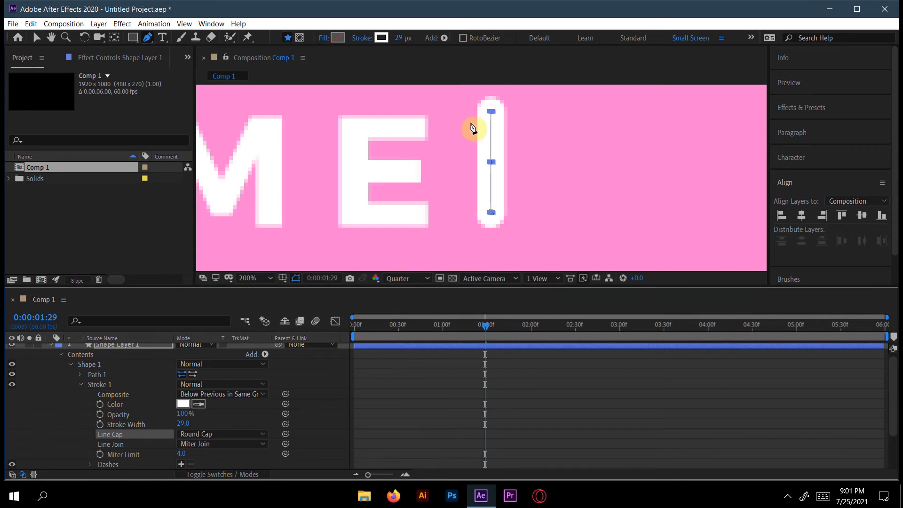
- Shorten the rounded line from its upper end to bring it closer to the height of the letter E
left_click(39, 36)
left_click(492, 113)
left_click(611, 136)
left_click_drag(492, 111, 489, 119)
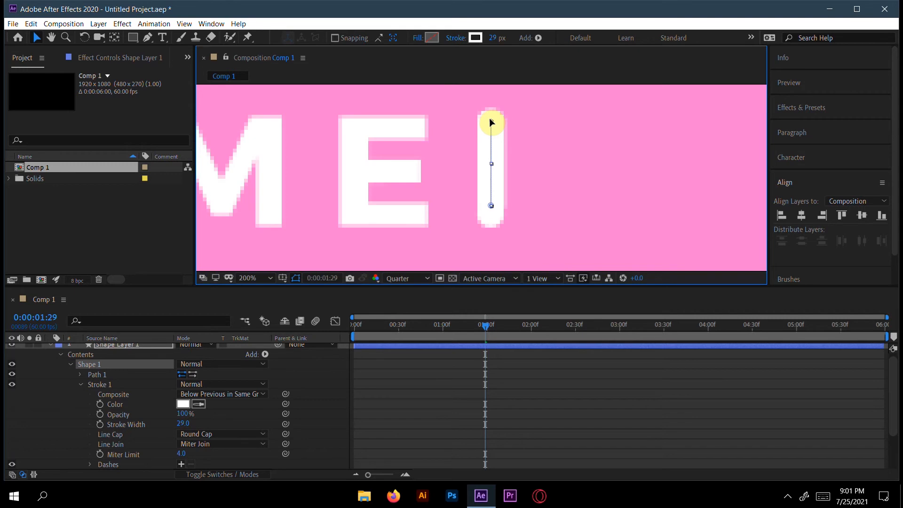
key("ctrl+z")
left_click(615, 207)
- Nudge the line down until its rounded ends align with the top and baseline of the letter E
scroll(114, 403, "up", 1)
key("Down")
key("Down")
key("Down")
key("Left")
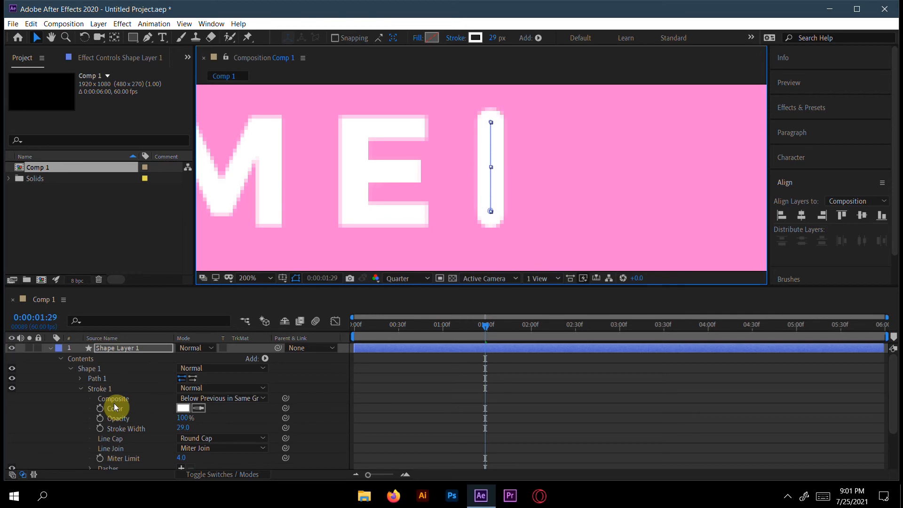
key("Down")
key("Down")
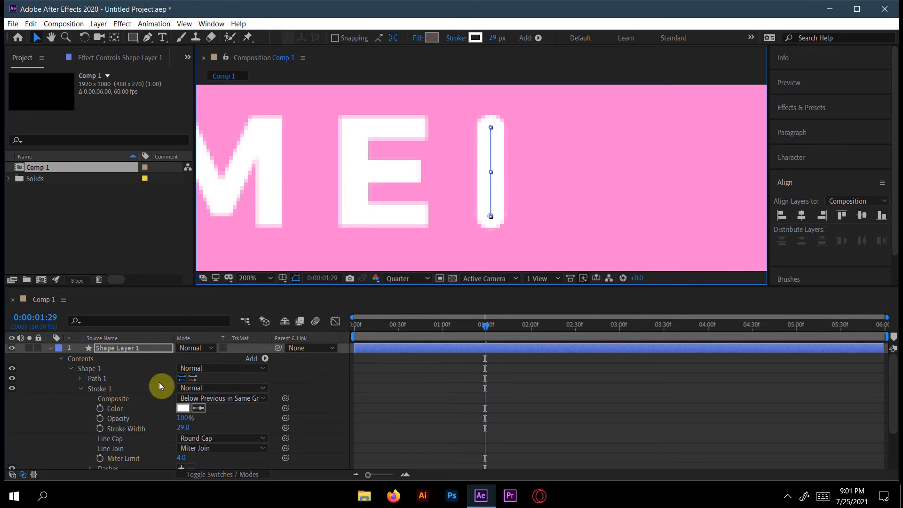
- Add Trim Paths to the line shape layer and expand its properties
left_click(50, 348)
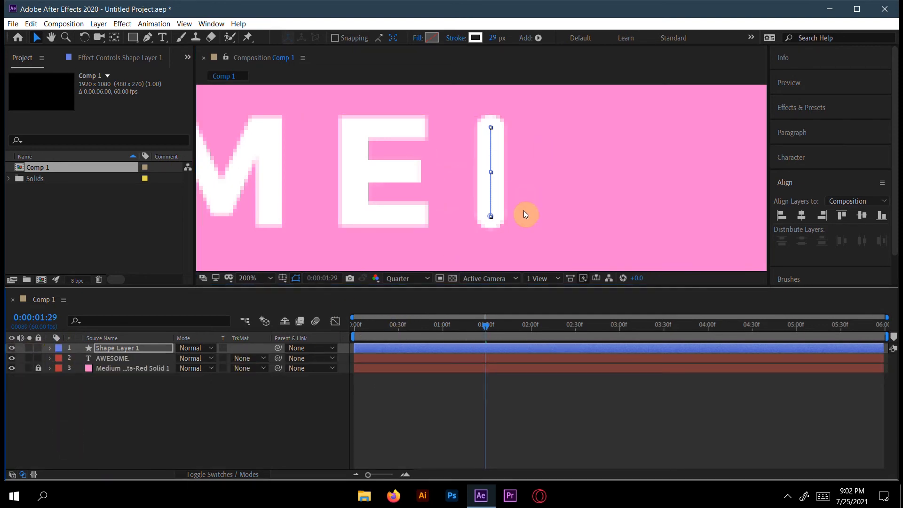
left_click(50, 348)
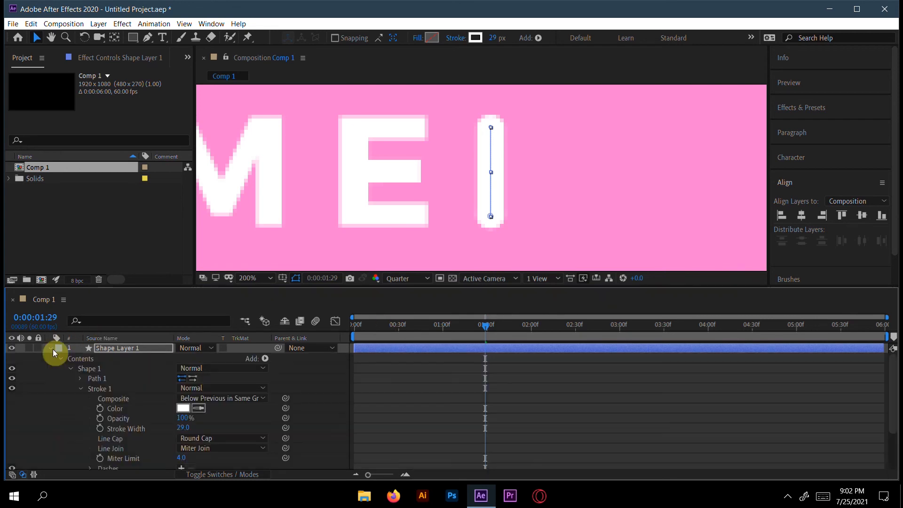
left_click(51, 348)
left_click(51, 349)
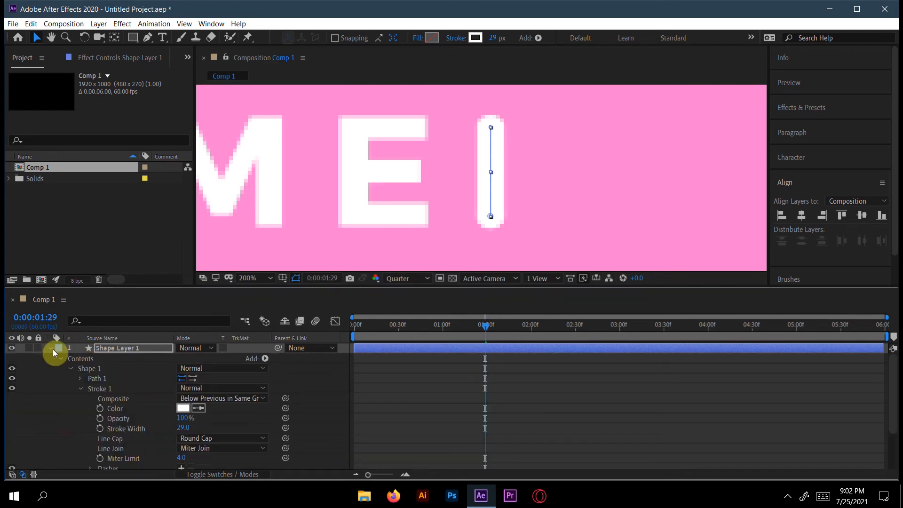
left_click(71, 369)
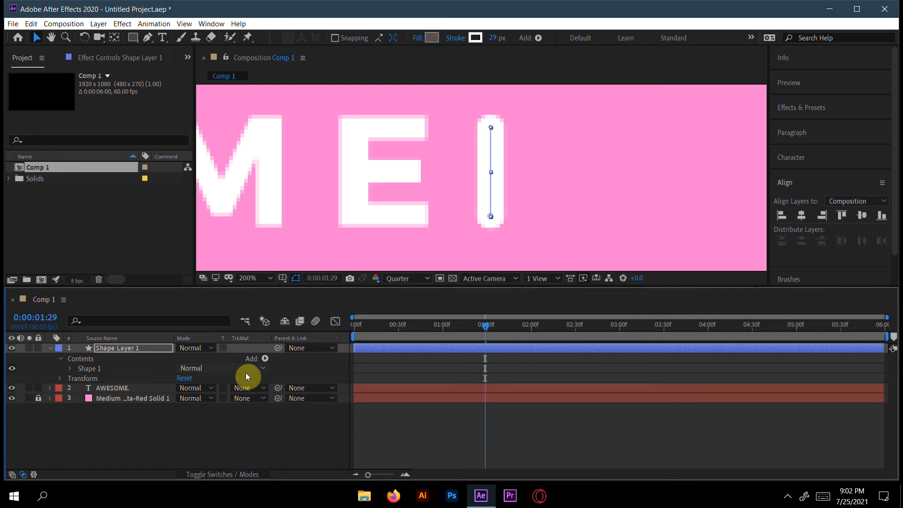
left_click(266, 359)
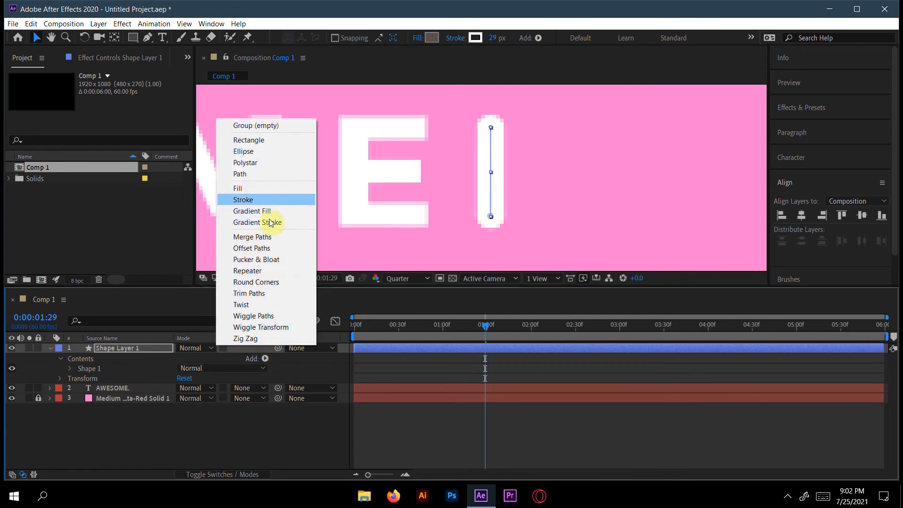
left_click(260, 294)
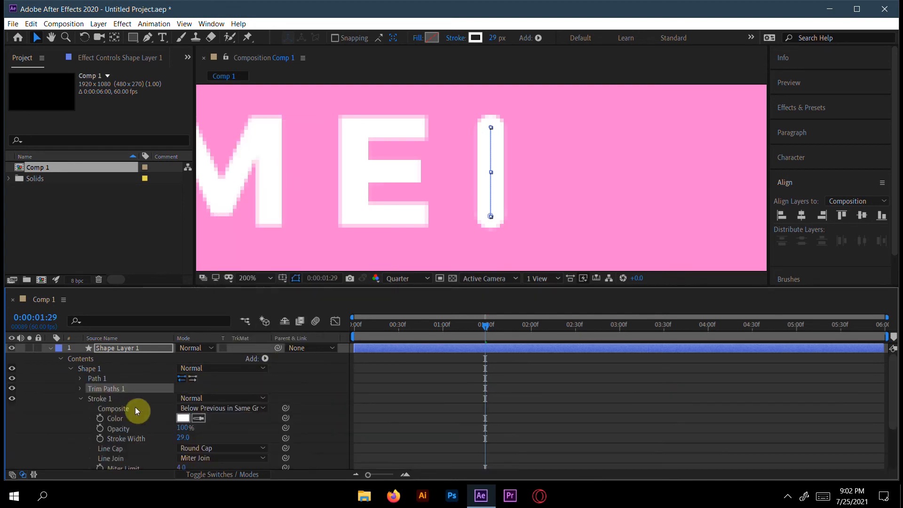
left_click(83, 399)
left_click(81, 398)
left_click(80, 388)
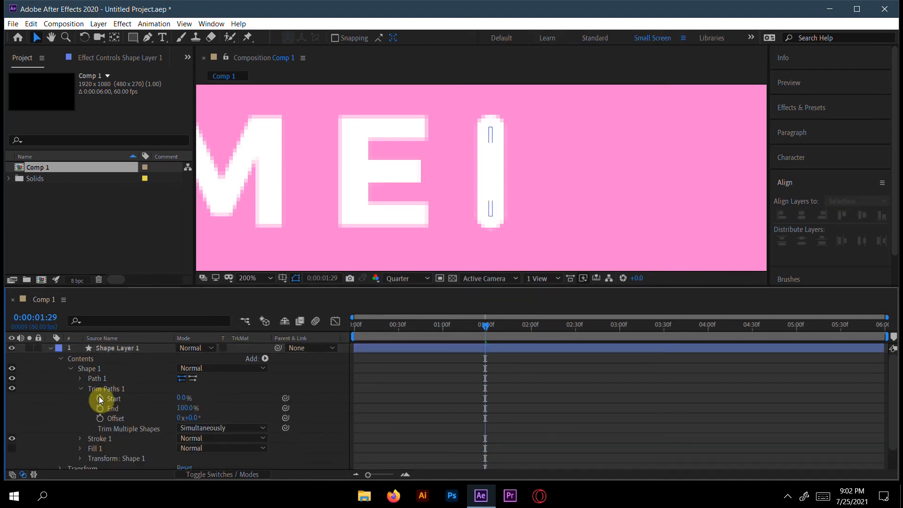
- At 0:00:01:30, set the Trim Paths End to 0% and keyframe it
left_click_drag(362, 473, 422, 476)
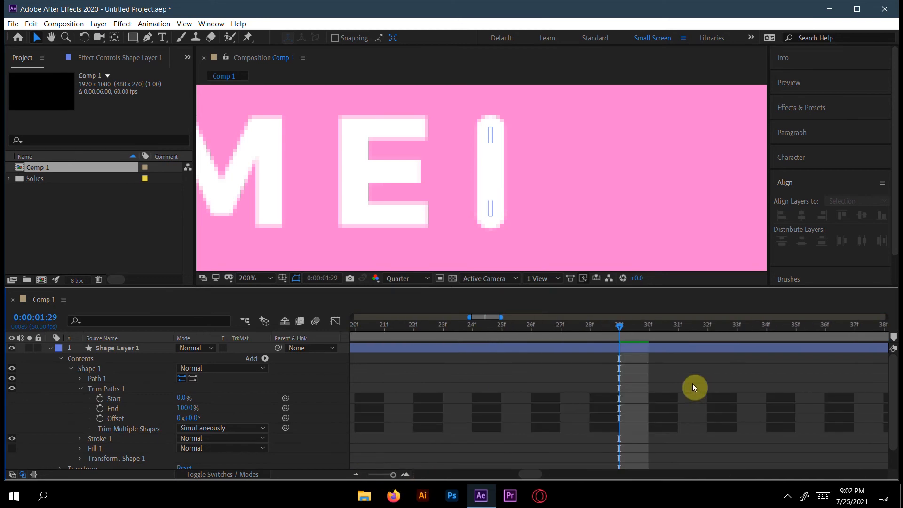
left_click(638, 325)
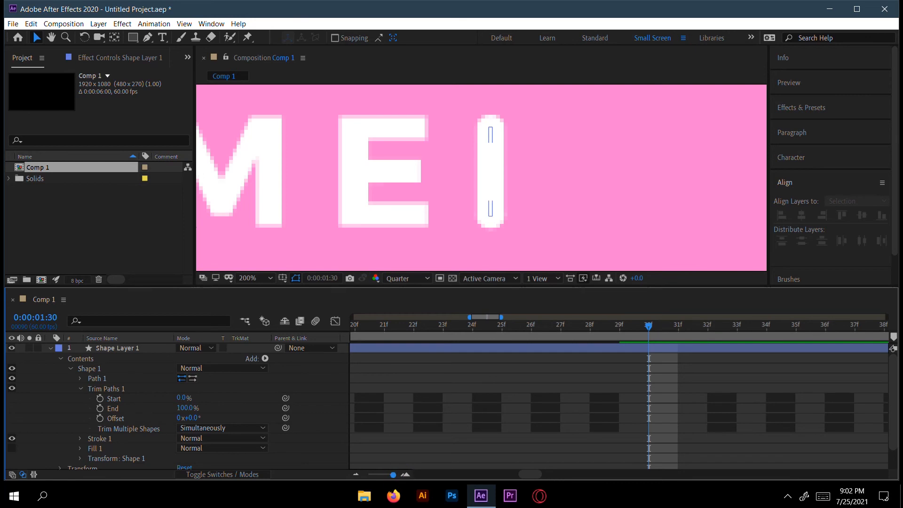
left_click_drag(394, 475, 367, 475)
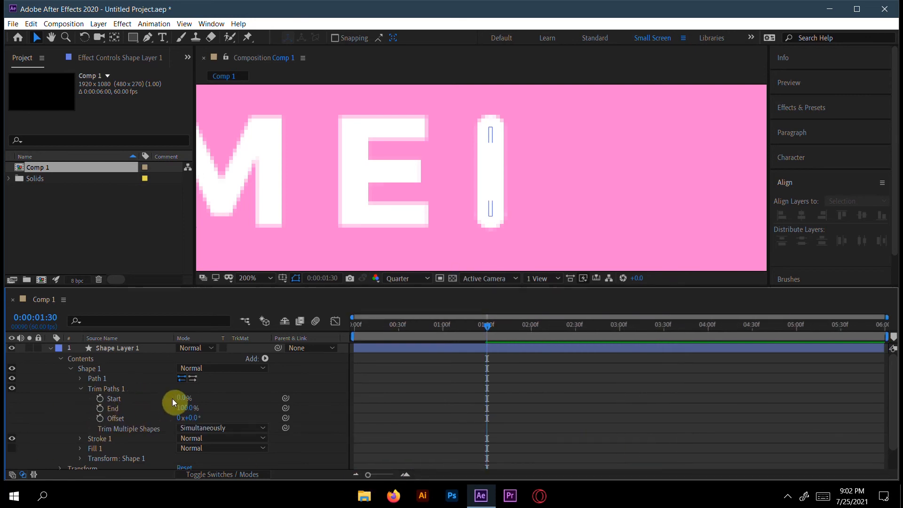
left_click_drag(180, 403, 112, 414)
left_click(99, 408)
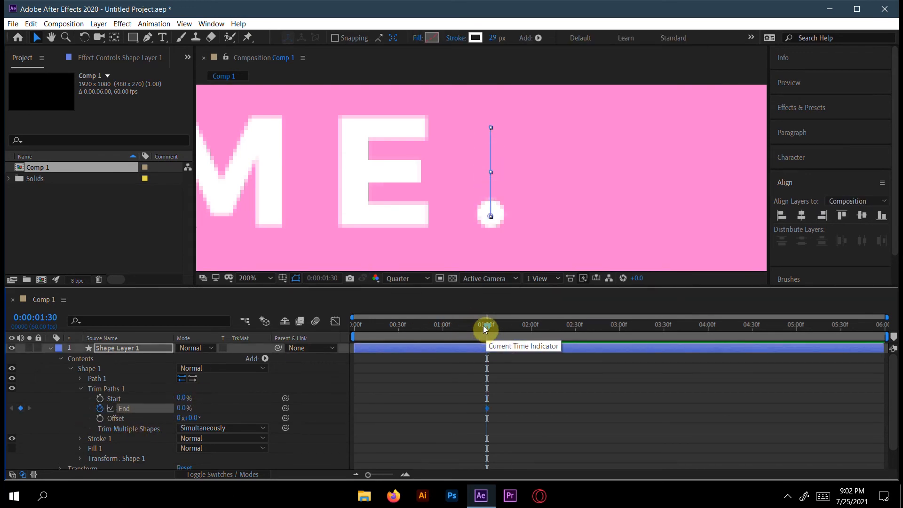
- At 0:00:01:49, set the Trim Paths End to 100% and apply Easy Ease to both End keyframes
left_click_drag(487, 325, 513, 333)
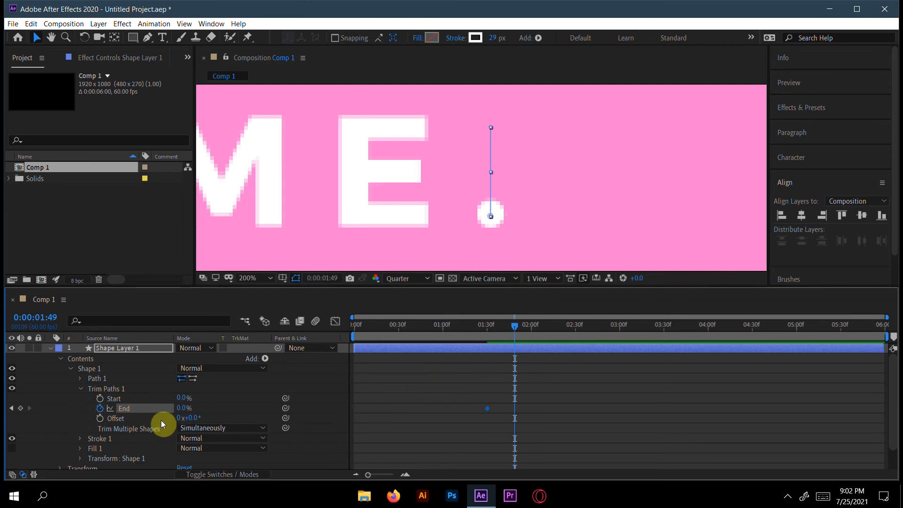
left_click_drag(182, 408, 290, 408)
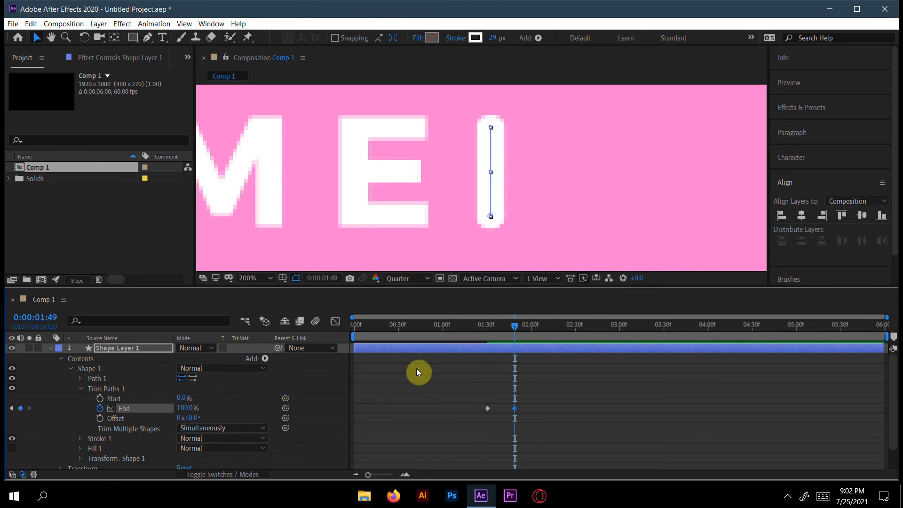
left_click_drag(527, 398, 445, 418)
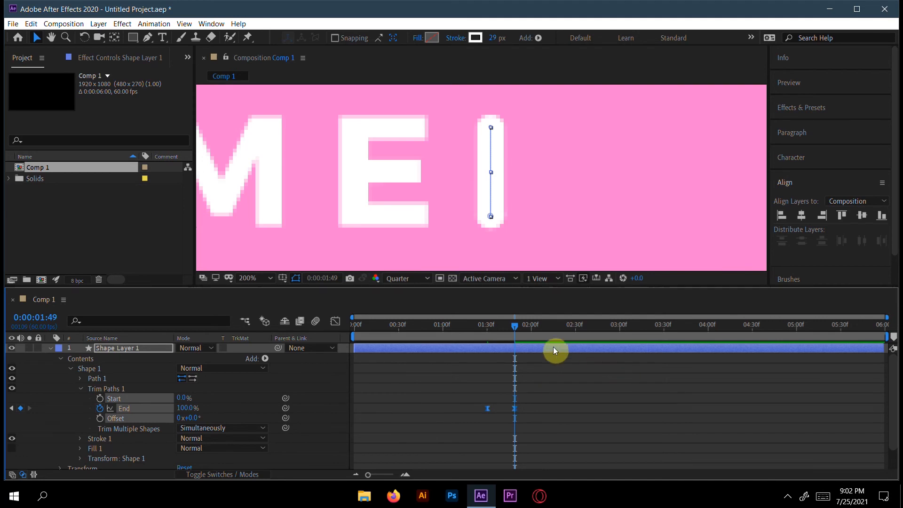
- Play back from about 0:00:01:02 to check the line growing up from the period
left_click_drag(509, 326, 442, 328)
key("space")
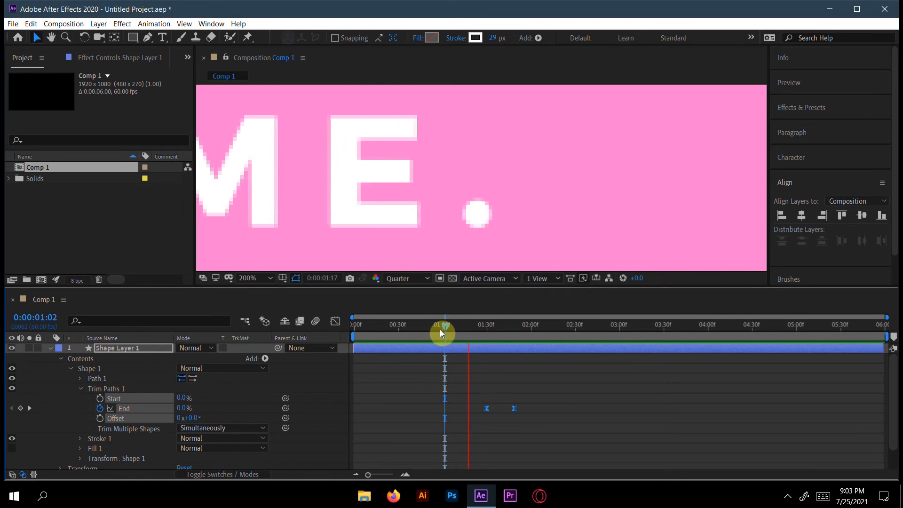
key("space")
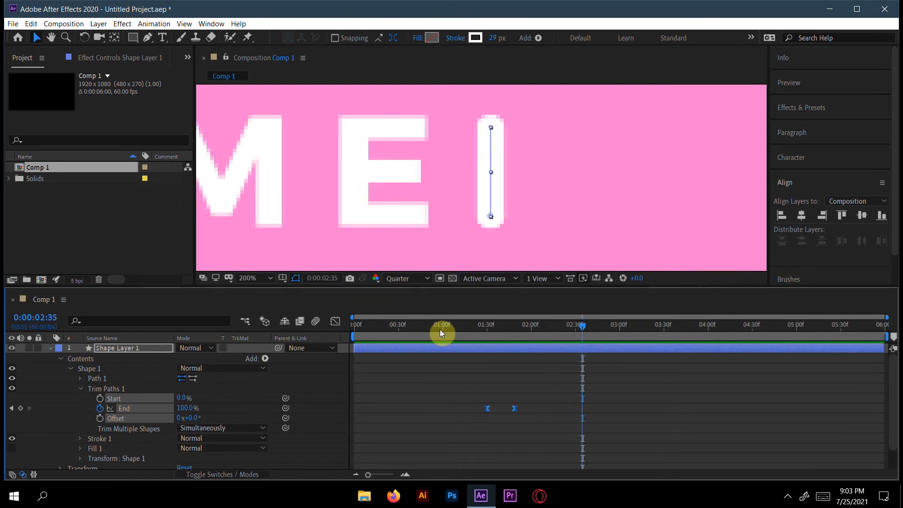
- Reshape the End speed curve into a steep peak with about 72% influence on the last keyframe, and preview the line's growth
mouse_move(542, 335)
left_mouse_down()
mouse_move(467, 339)
mouse_move(524, 339)
mouse_move(482, 349)
mouse_move(490, 349)
left_mouse_up()
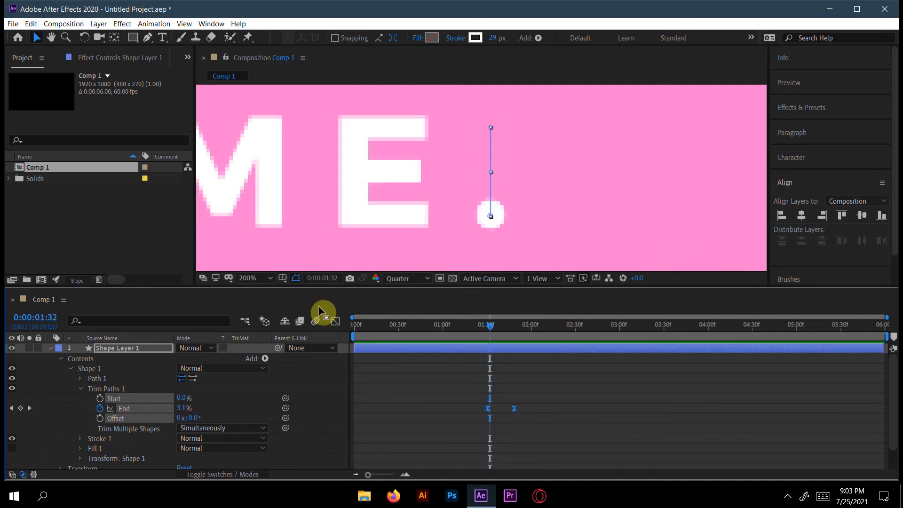
left_click(334, 323)
left_click_drag(534, 440, 497, 443)
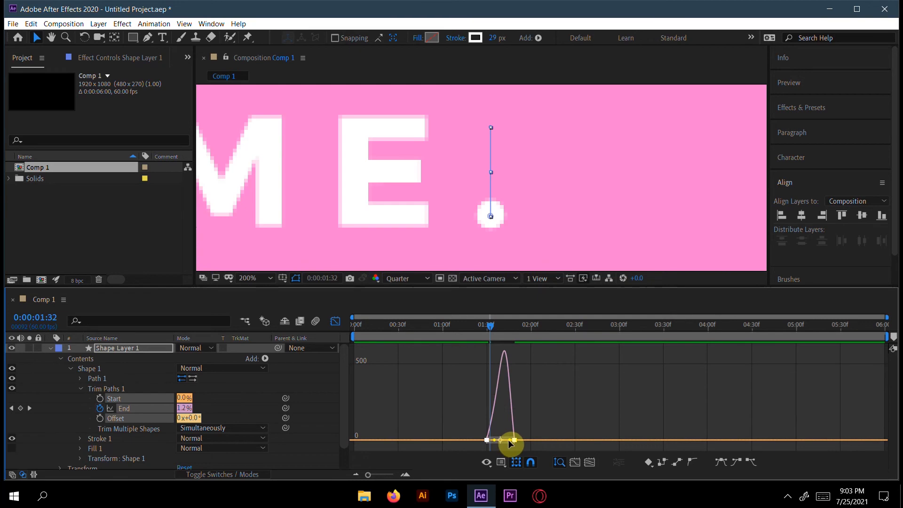
left_click_drag(511, 441, 506, 441)
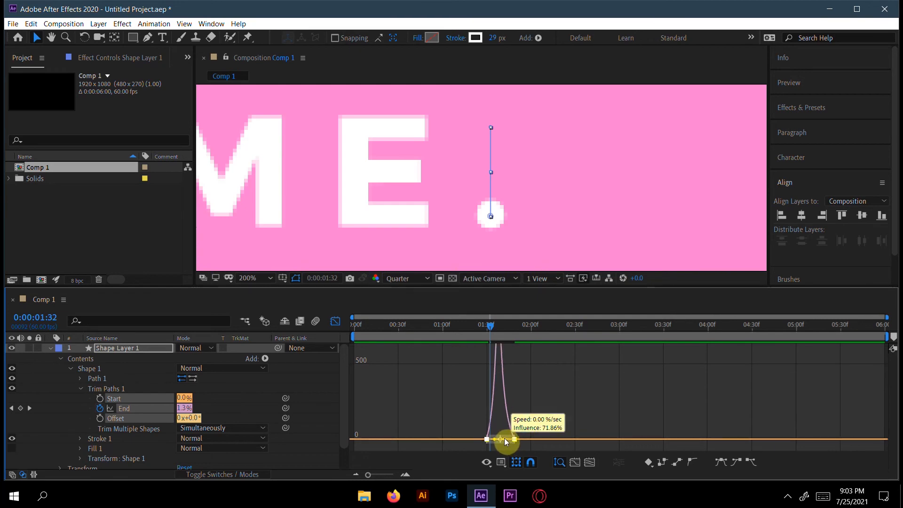
left_click(336, 321)
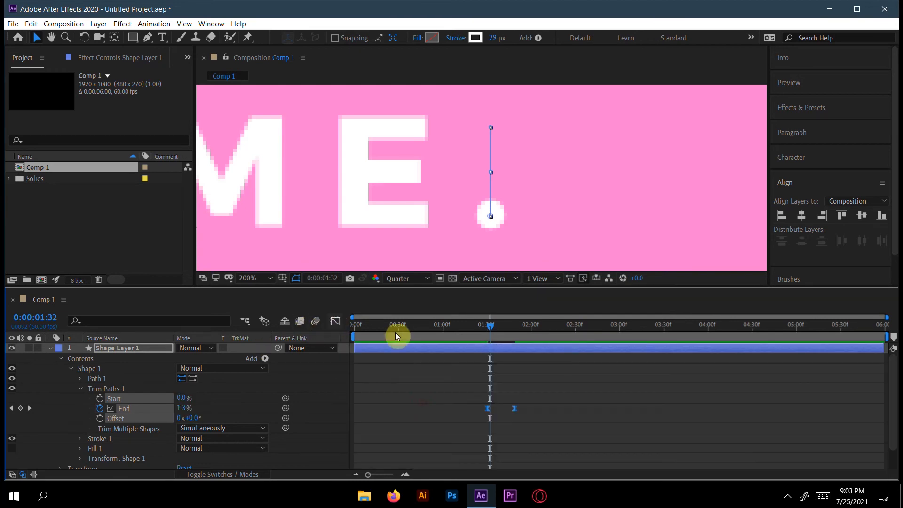
left_click_drag(491, 325, 456, 322)
key("space")
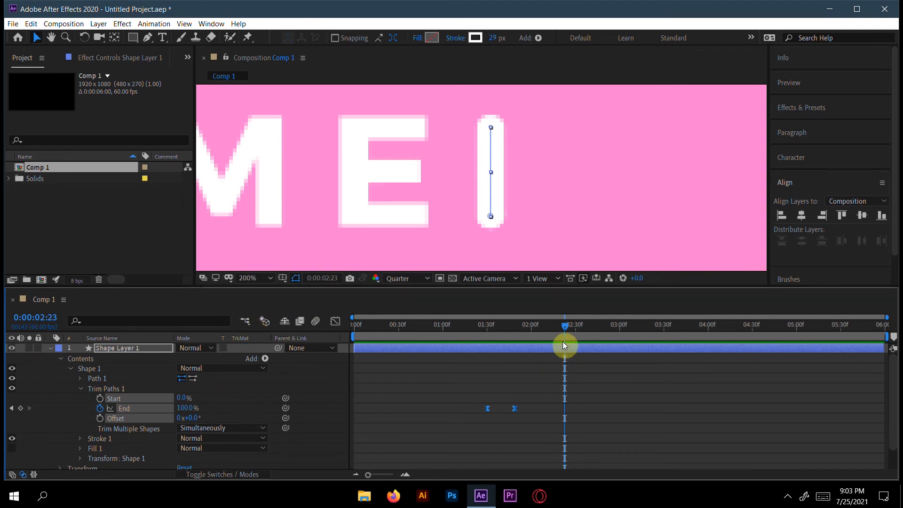
- At 0:00:01:49, add a starting keyframe for the line shape's Path
left_click(81, 389)
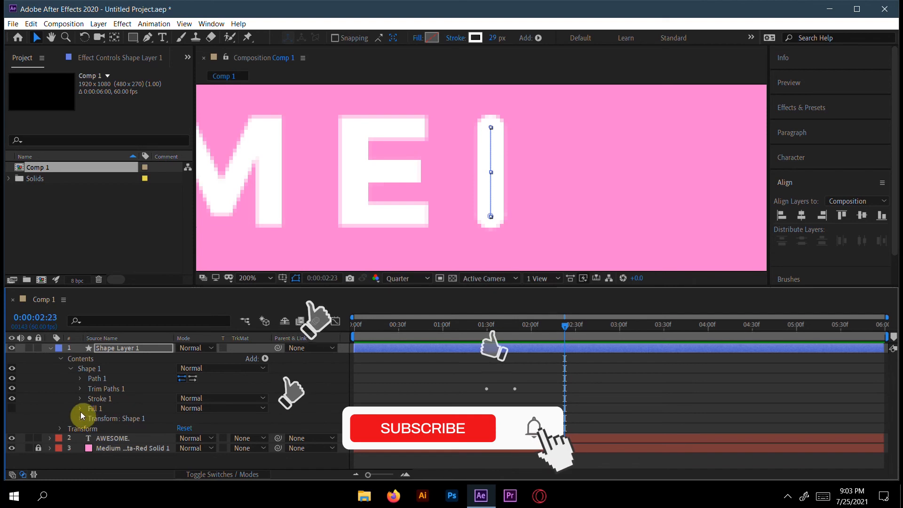
left_click(81, 379)
left_click_drag(566, 329, 515, 325)
mouse_move(366, 476)
left_mouse_down()
mouse_move(414, 478)
mouse_move(356, 480)
left_mouse_up()
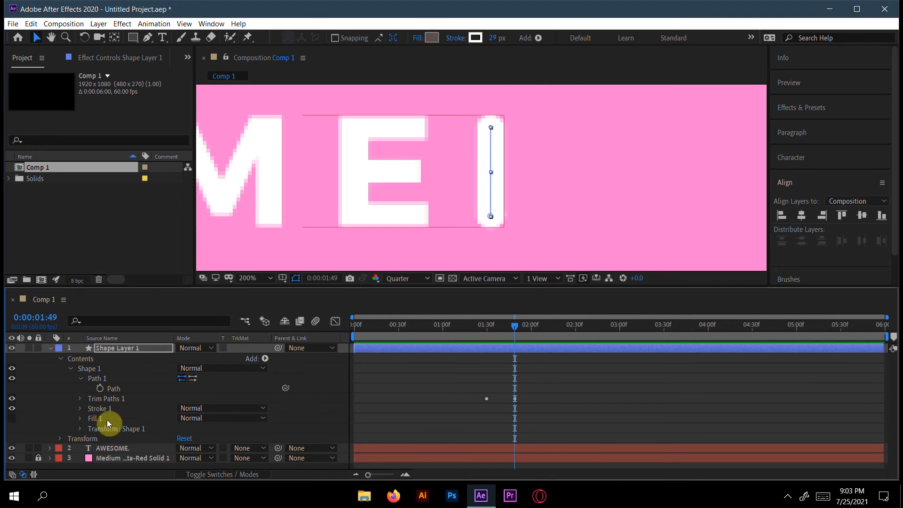
left_click(100, 388)
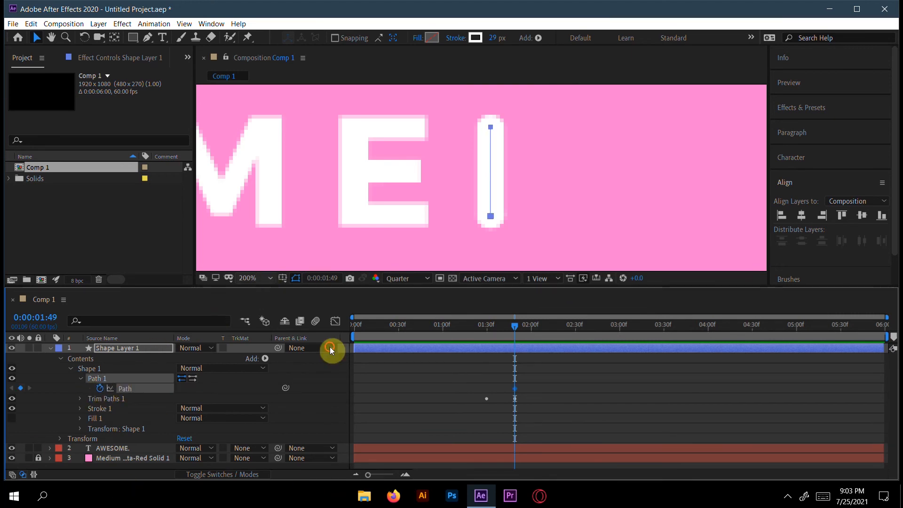
- At 0:00:02:01, move the line's path horizontally to just before the letter A, and apply Easy Ease to both Path keyframes
left_click(259, 278)
left_click(275, 83)
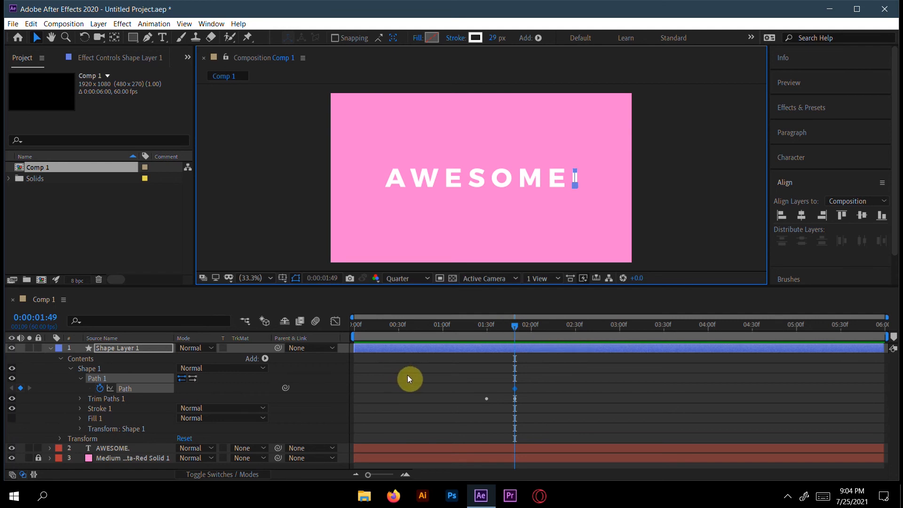
left_click_drag(516, 323, 530, 325)
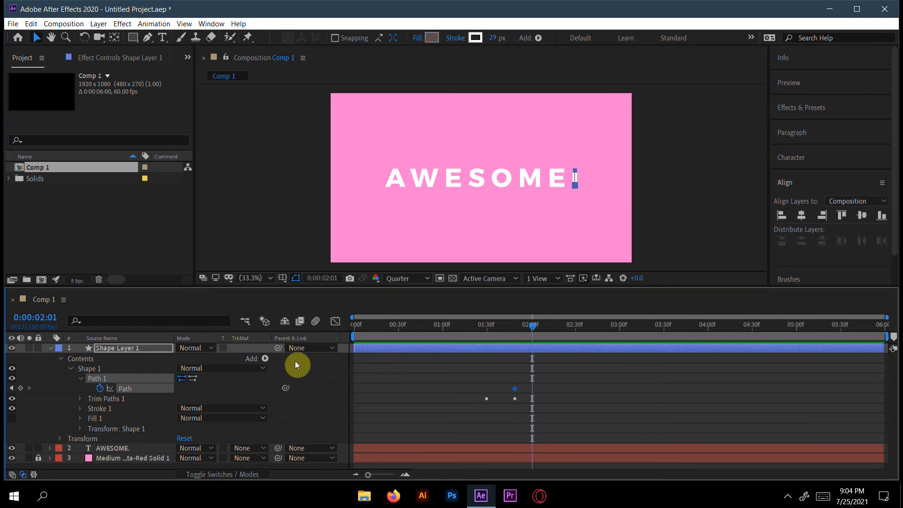
left_click_drag(575, 177, 374, 176)
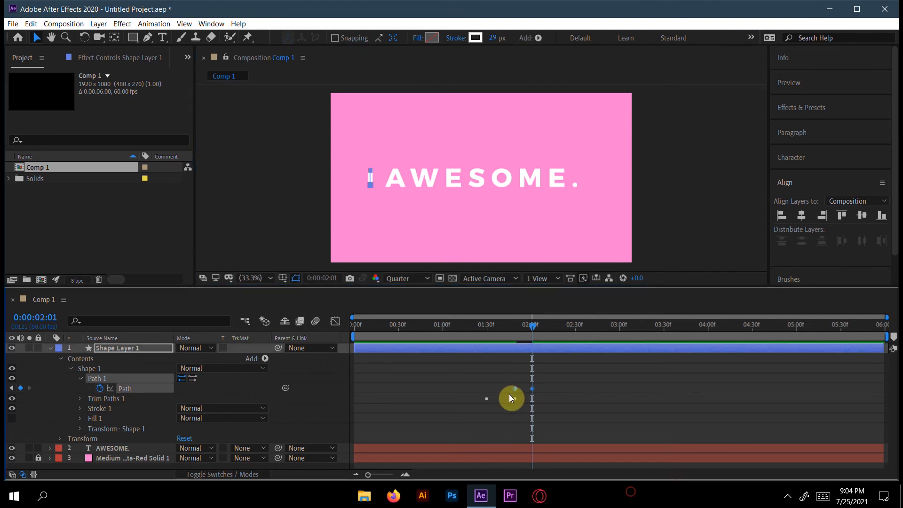
- Play back the composition from the start to check the line sweeping across the word
left_click_drag(536, 326, 352, 326)
key("space")
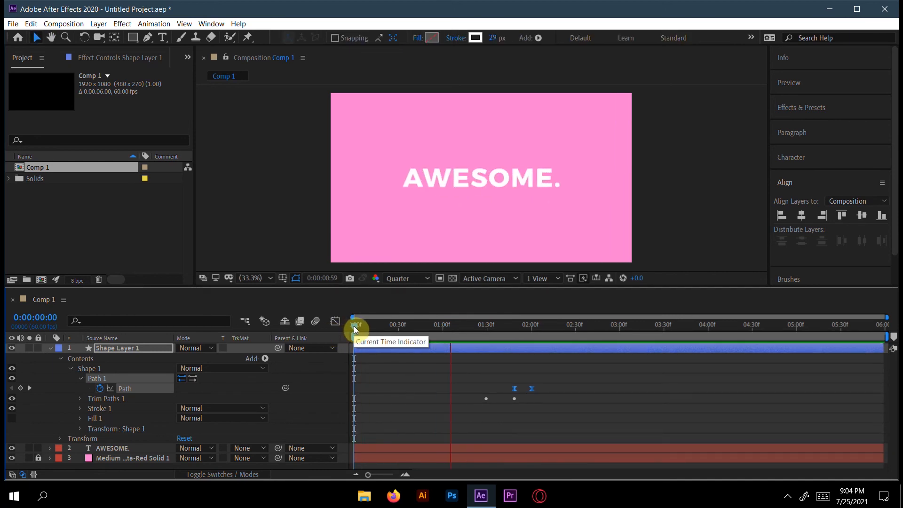
- Shift both Path keyframes of the line so they sit at 0:00:01:59 and 0:00:02:21, giving a later, slower sweep
key("space")
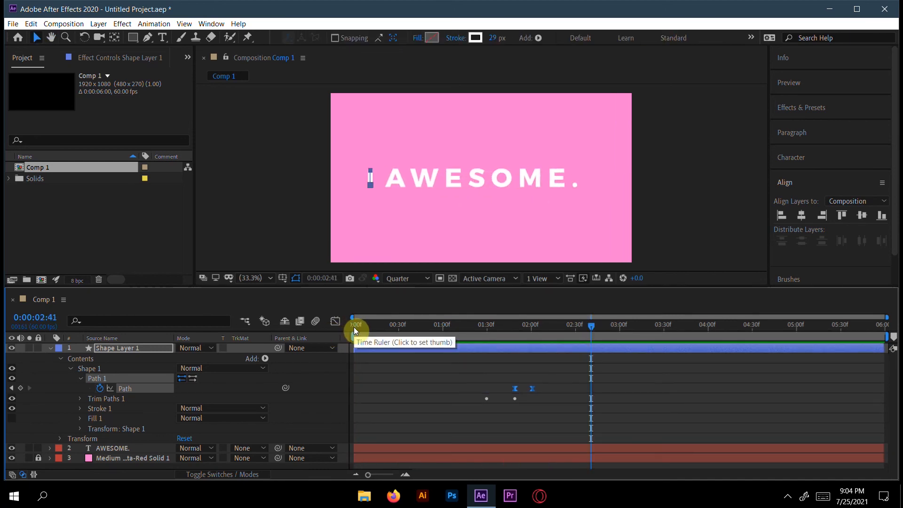
left_click_drag(591, 326, 514, 339)
mouse_move(481, 496)
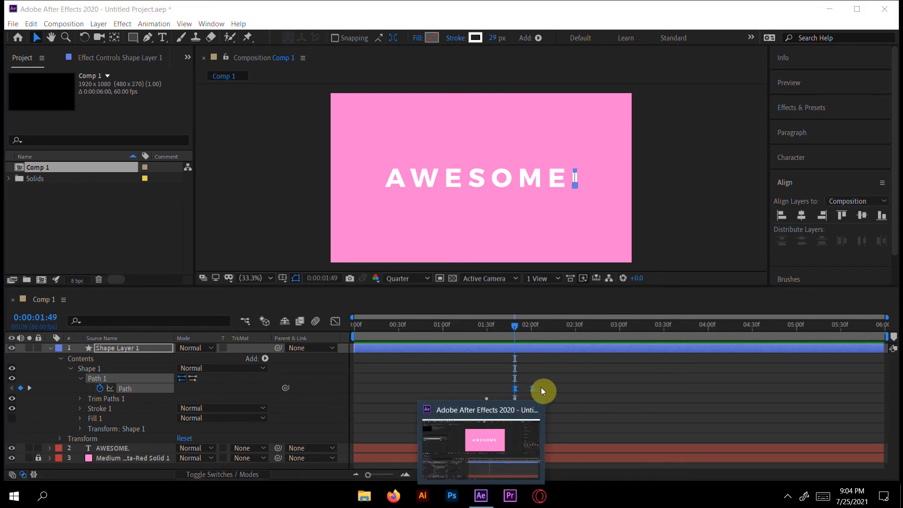
left_click(534, 388)
left_click_drag(532, 388, 548, 388)
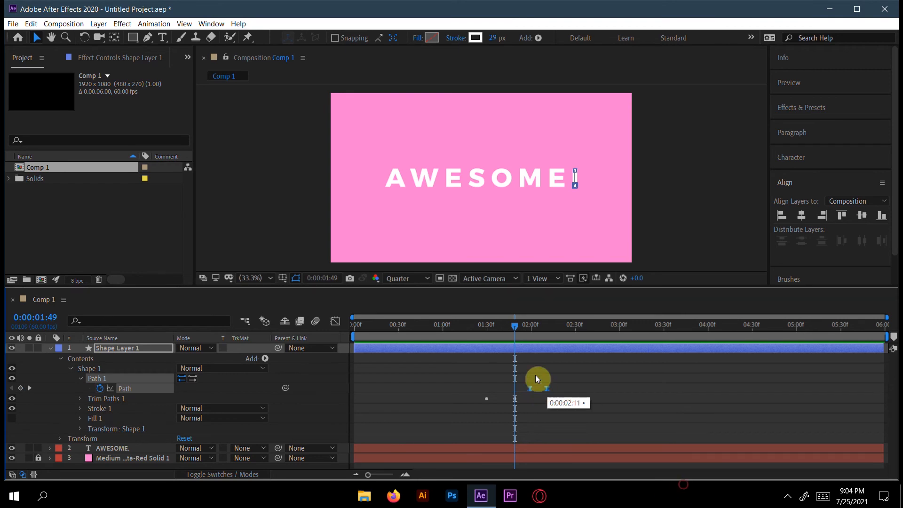
left_click(551, 397)
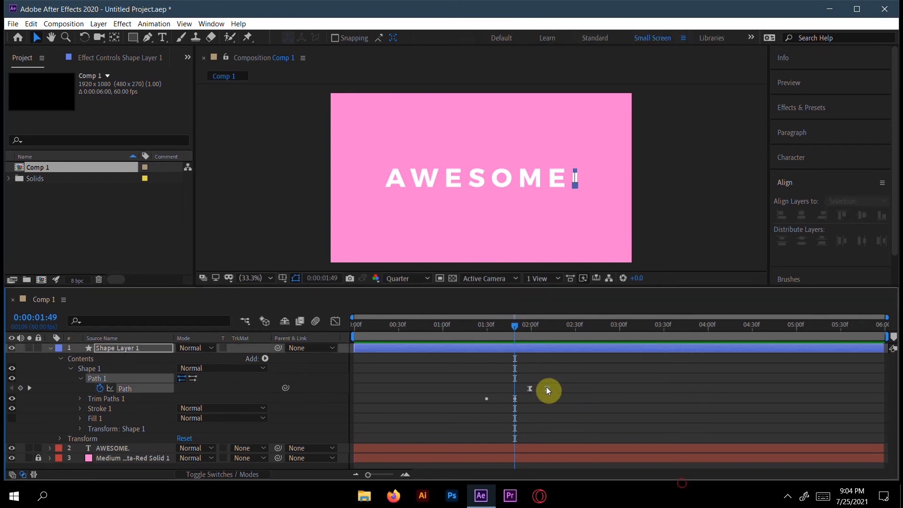
left_click_drag(547, 388, 561, 389)
- Play back the composition from the start to check the retimed line sweep
left_click_drag(488, 326, 288, 332)
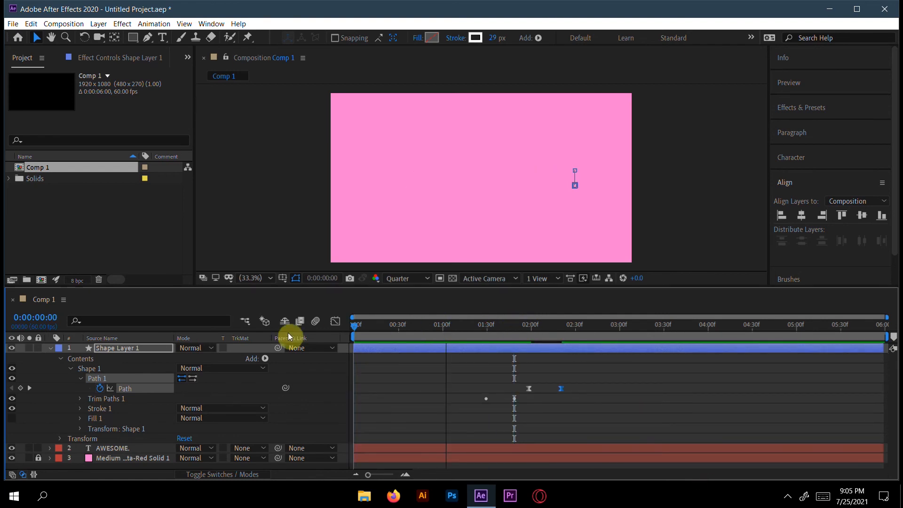
key("space")
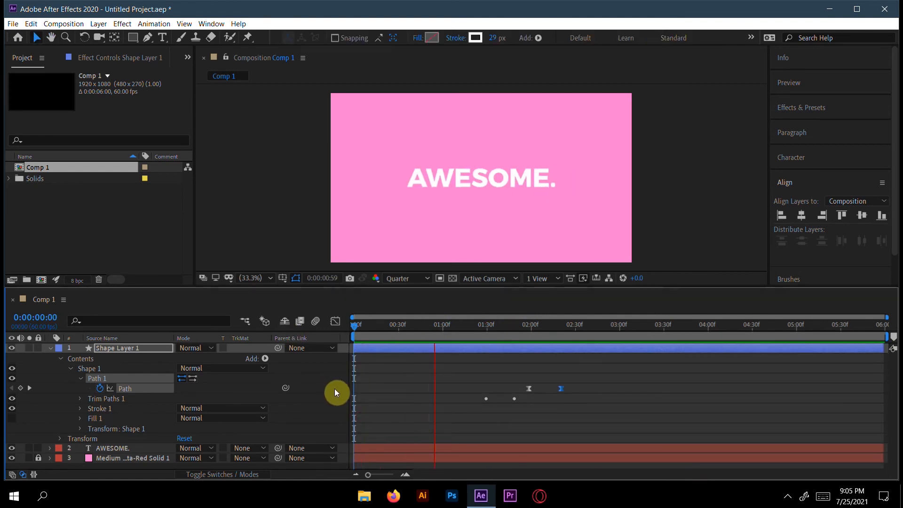
key("space")
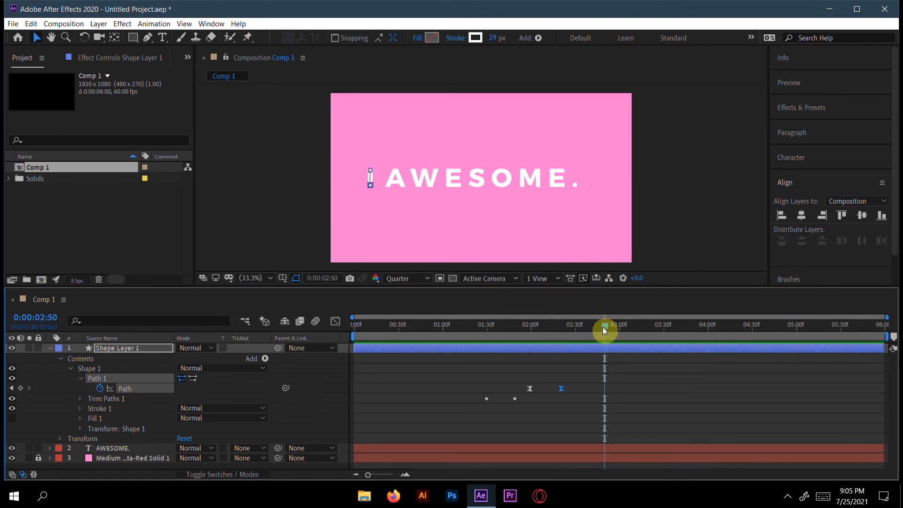
- Draw a rectangular mask around the word on the AWESOME. text layer, ending at the line near the period
left_click_drag(605, 329, 533, 343)
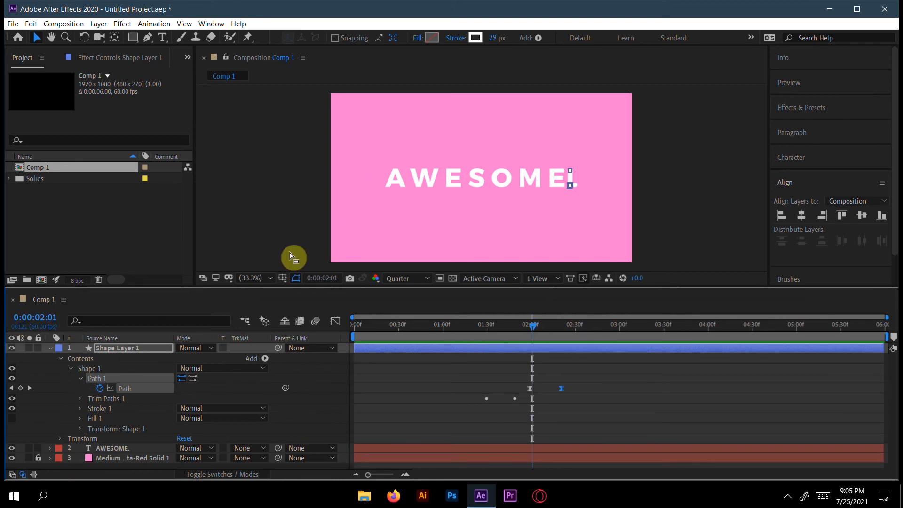
left_click_drag(278, 287, 343, 210)
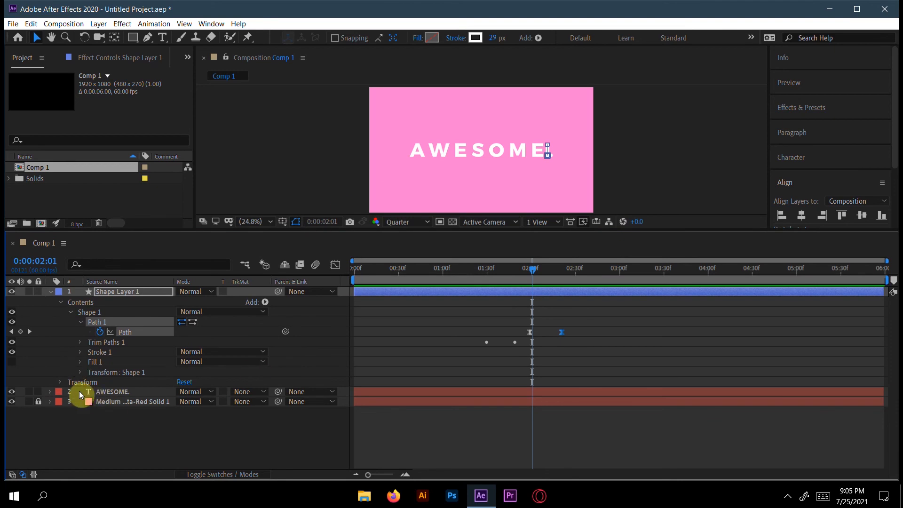
left_click(117, 390)
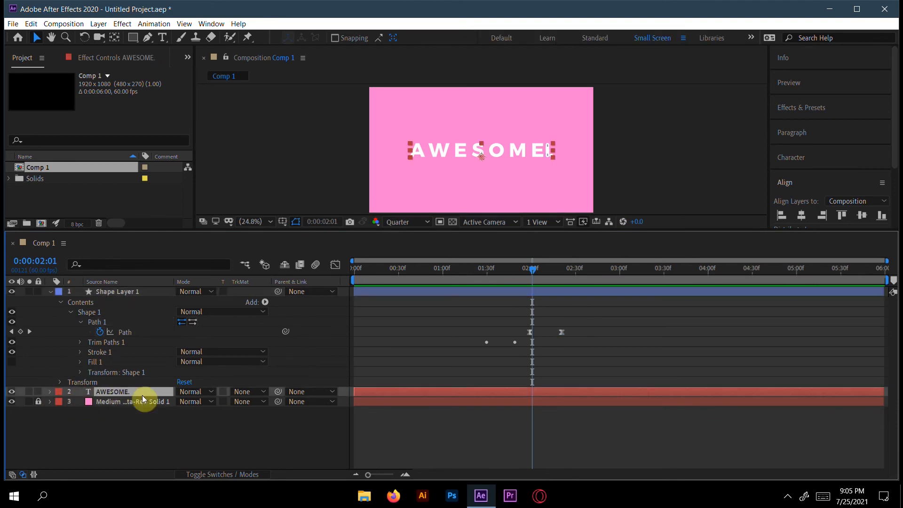
left_click(133, 37)
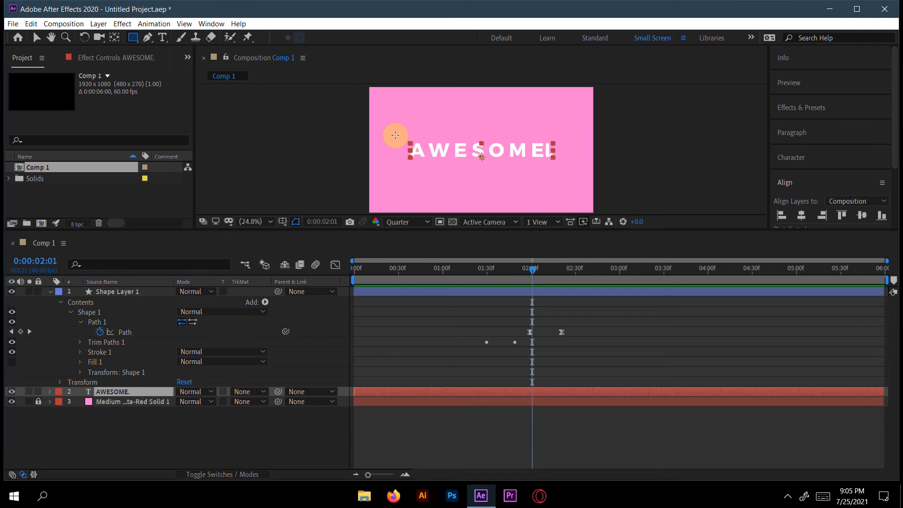
left_click_drag(395, 135, 545, 161)
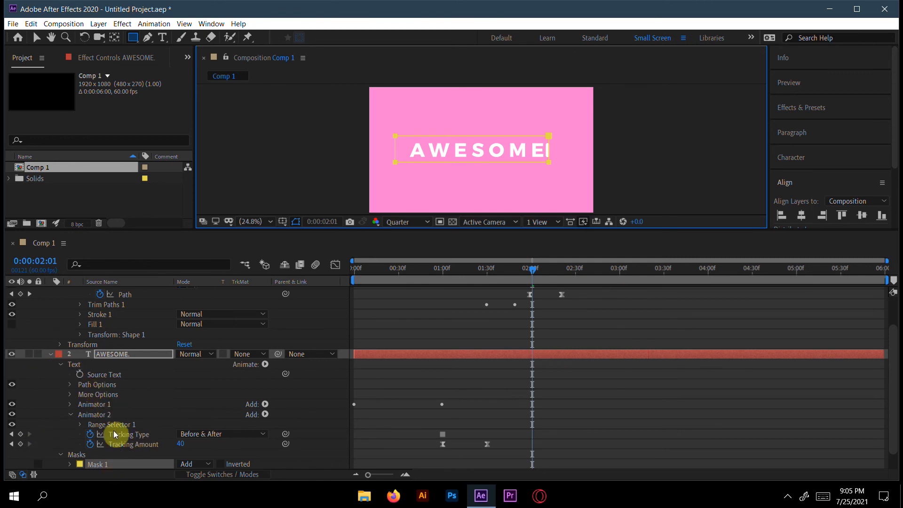
- At 0:00:01:59, where the line starts sweeping, add a starting Mask Path keyframe for Mask 1 on the text layer
scroll(115, 447, "down", 2)
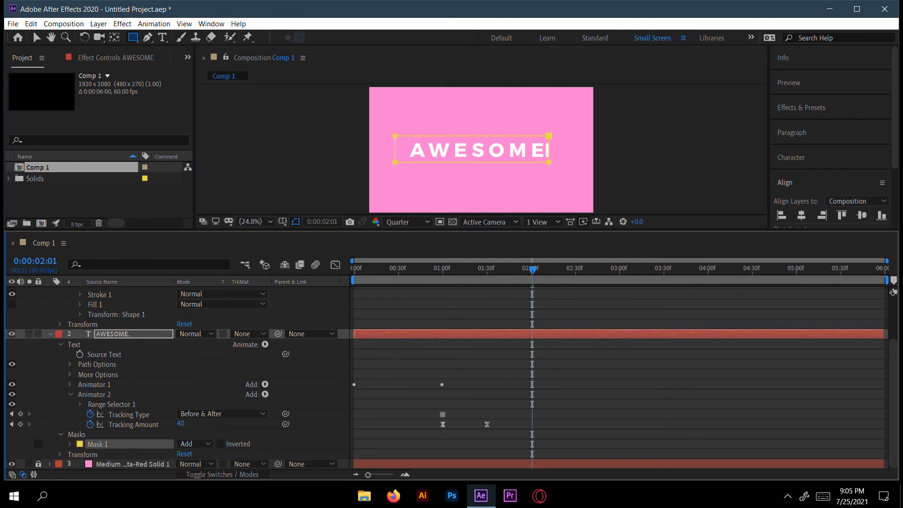
left_click(70, 444)
scroll(71, 445, "down", 2)
scroll(121, 438, "down", 2)
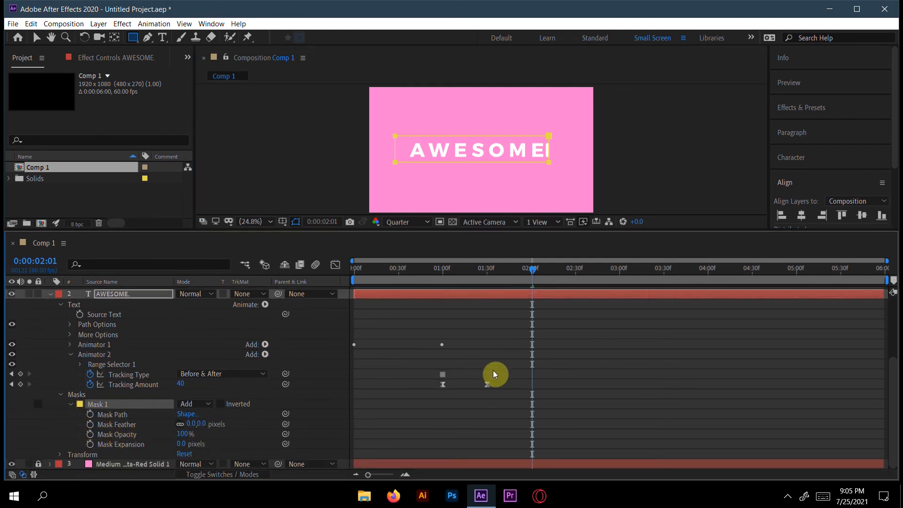
scroll(497, 372, "up", 5)
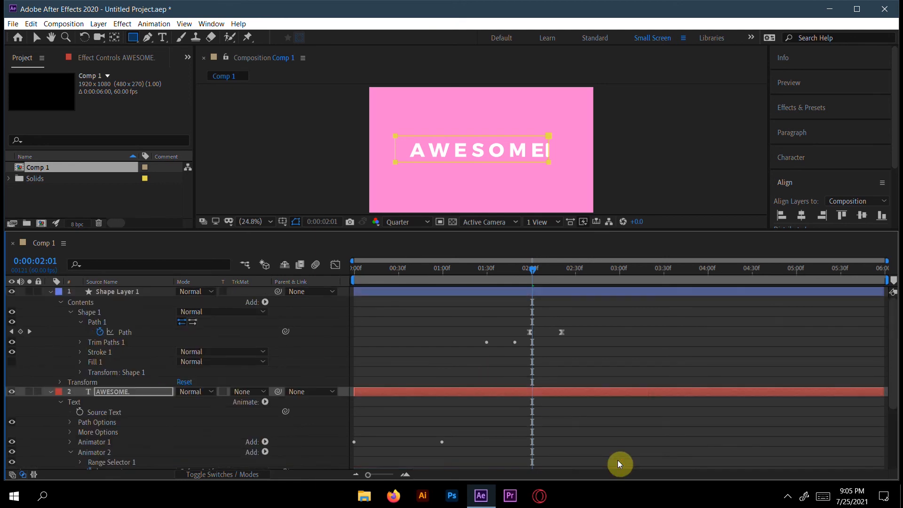
left_click_drag(532, 270, 529, 269)
left_click_drag(368, 474, 329, 476)
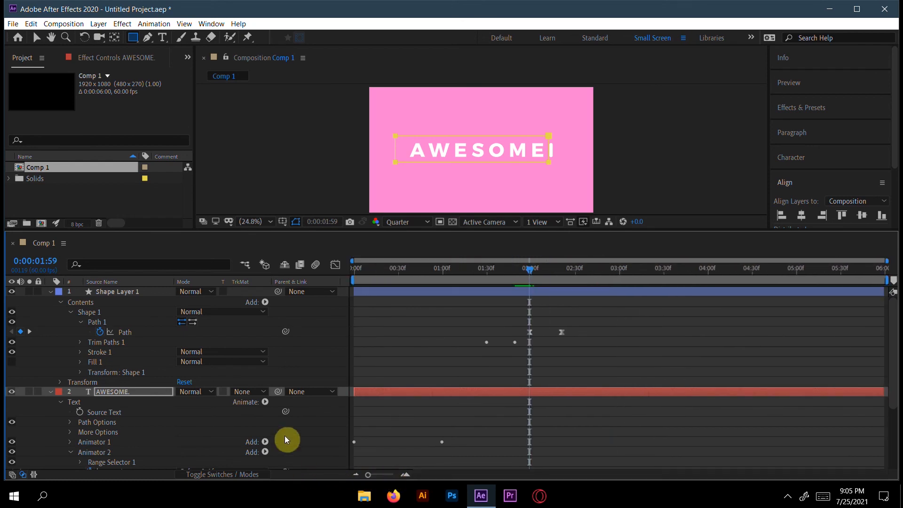
scroll(113, 404, "down", 5)
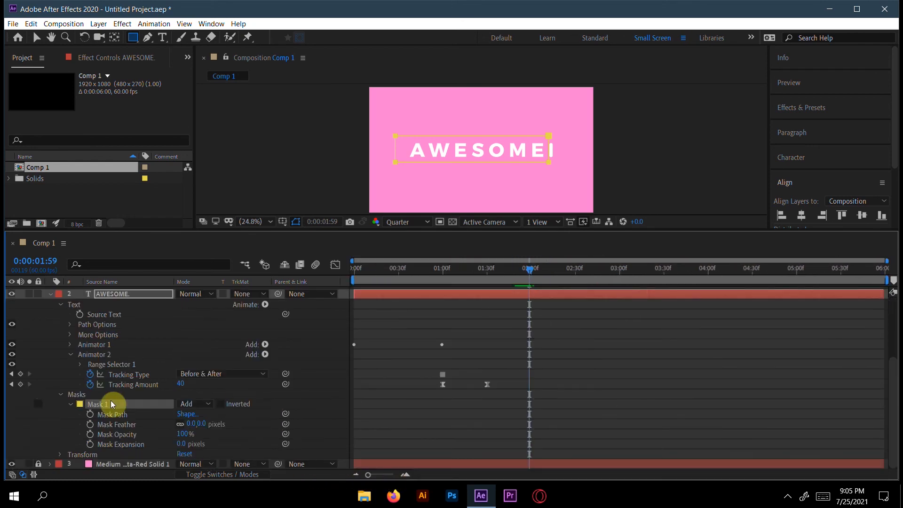
left_click(90, 414)
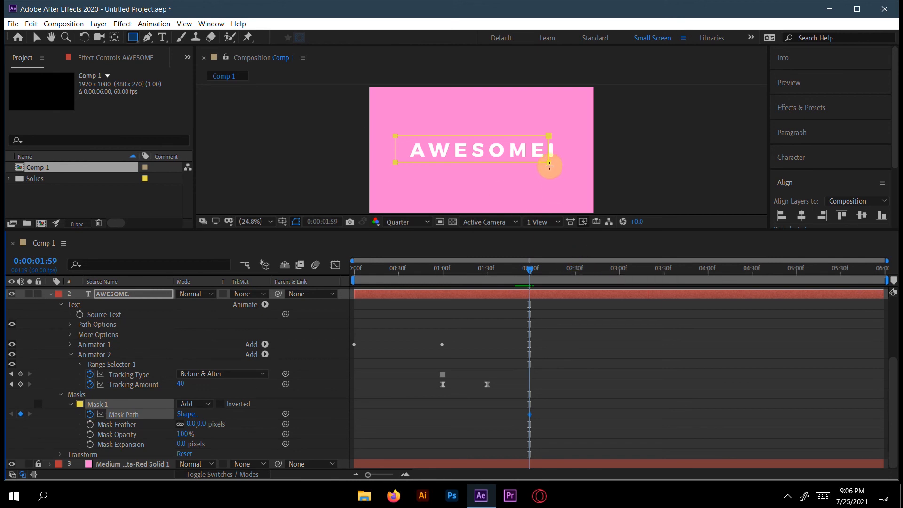
- Nudge the whole text mask slightly to the right so its right edge falls on the line
left_click(36, 39)
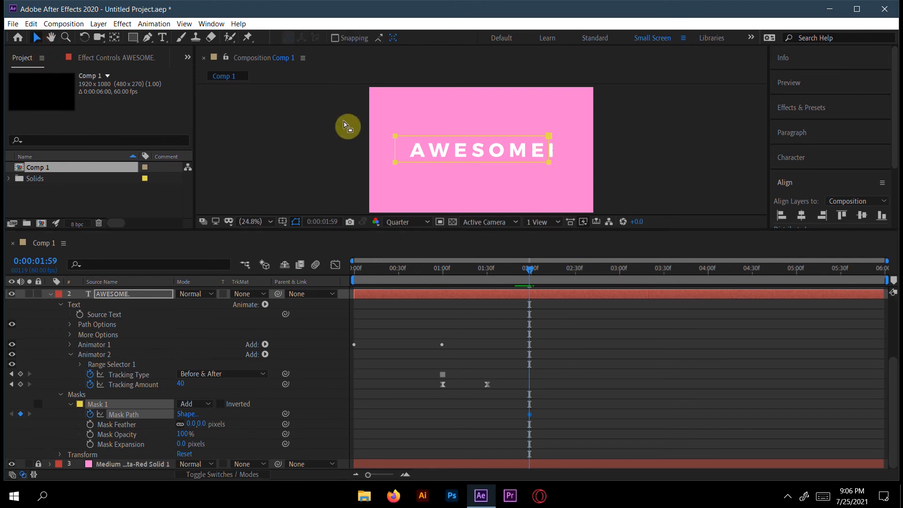
double_click(548, 152)
left_click_drag(548, 152, 551, 152)
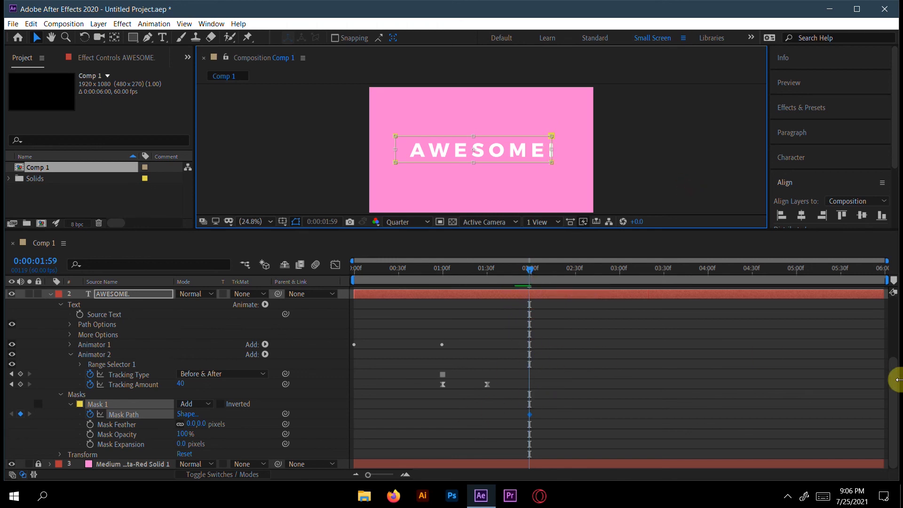
- At 0:00:02:21, move the mask left until its right edge meets the line before the A, and Easy Ease both Mask Path keyframes
left_click(896, 382)
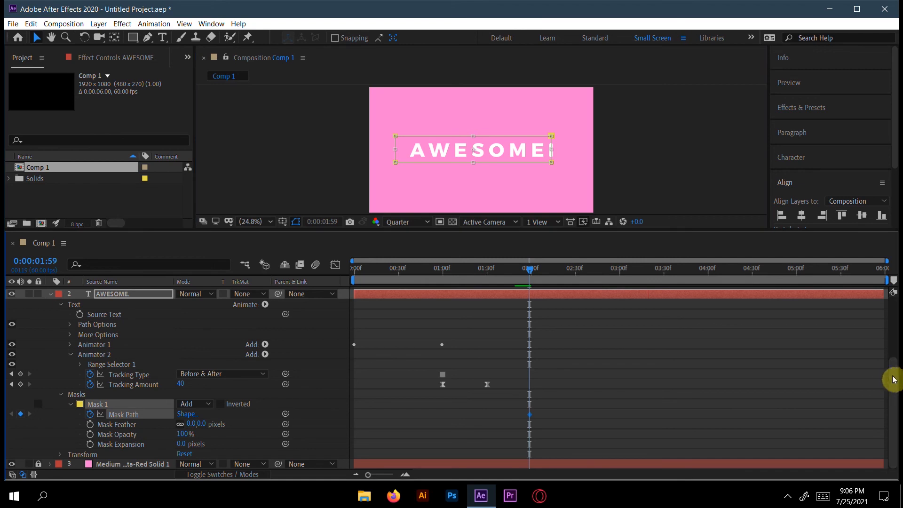
left_click_drag(894, 376, 893, 319)
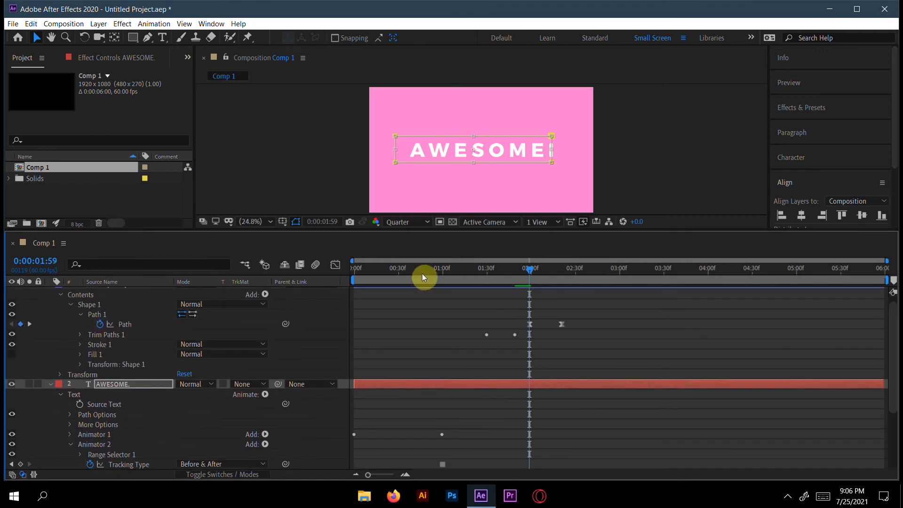
left_click_drag(530, 269, 563, 269)
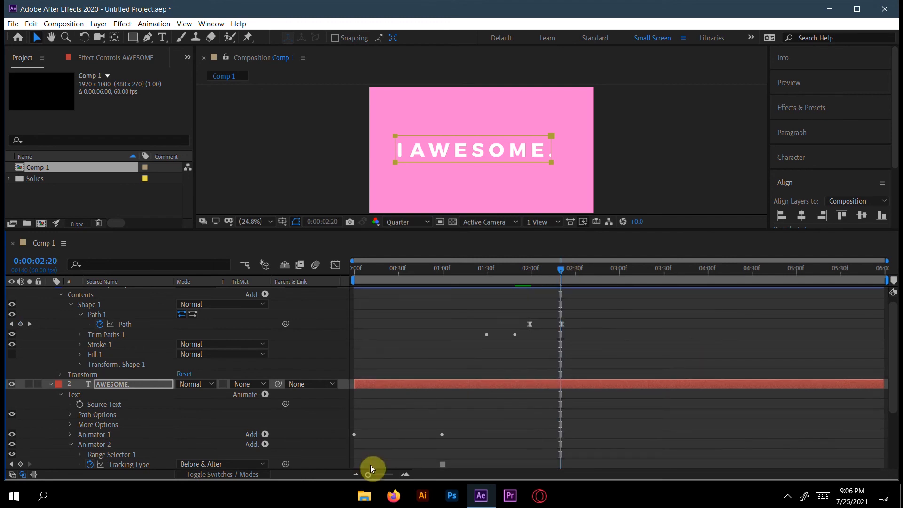
left_click_drag(368, 474, 394, 475)
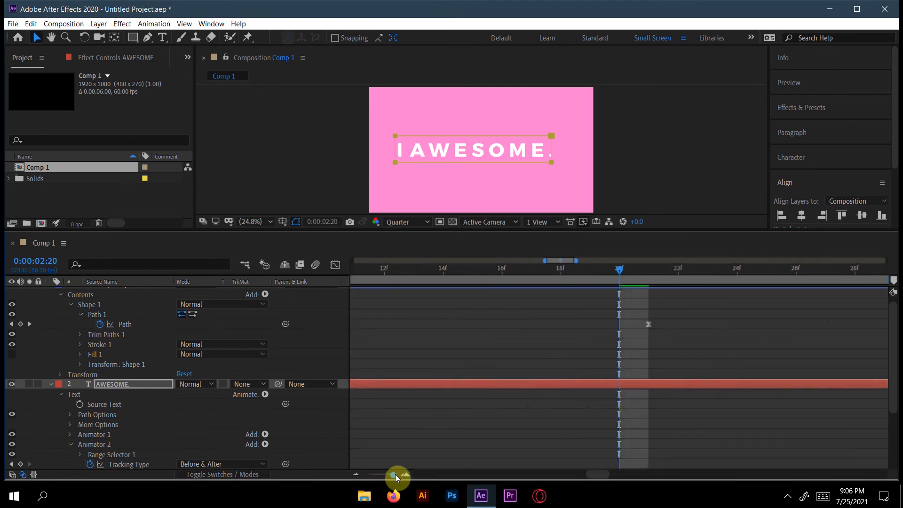
left_click(649, 270)
left_click_drag(391, 473, 354, 476)
scroll(572, 333, "down", 3)
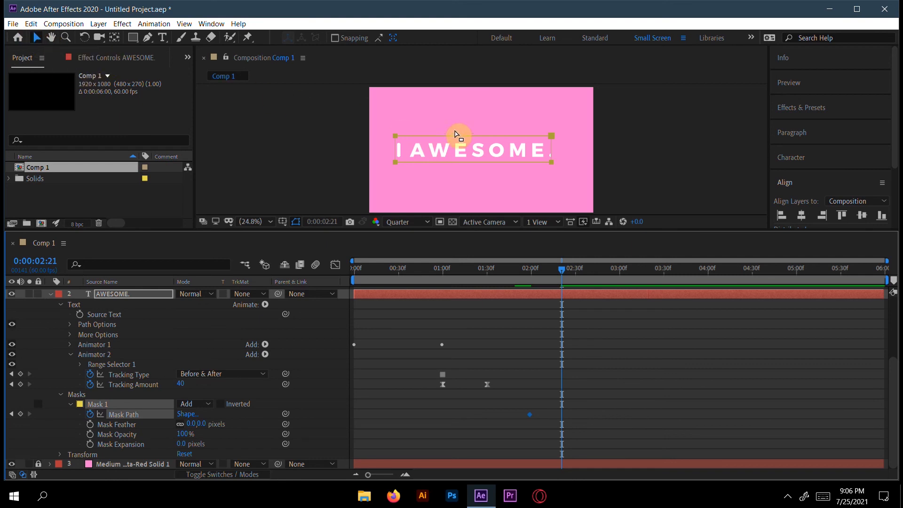
left_click(692, 181)
left_click_drag(547, 147, 397, 147)
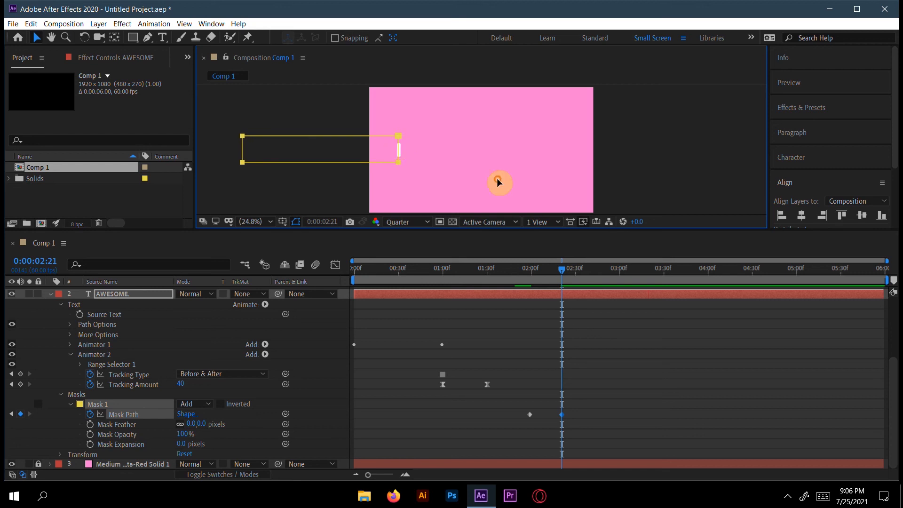
left_click_drag(572, 413, 530, 420)
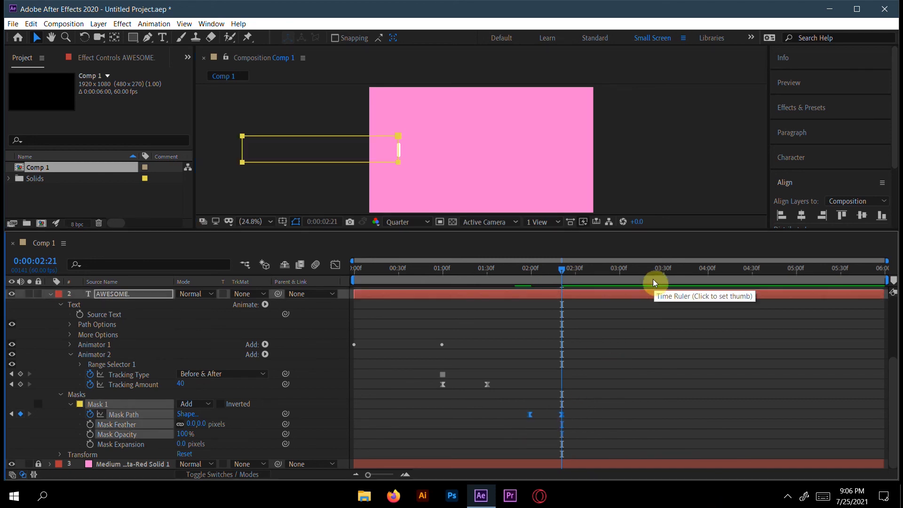
- Play back the composition from about one second to check the mask wiping the word away with the line
left_click_drag(561, 272, 448, 304)
key("space")
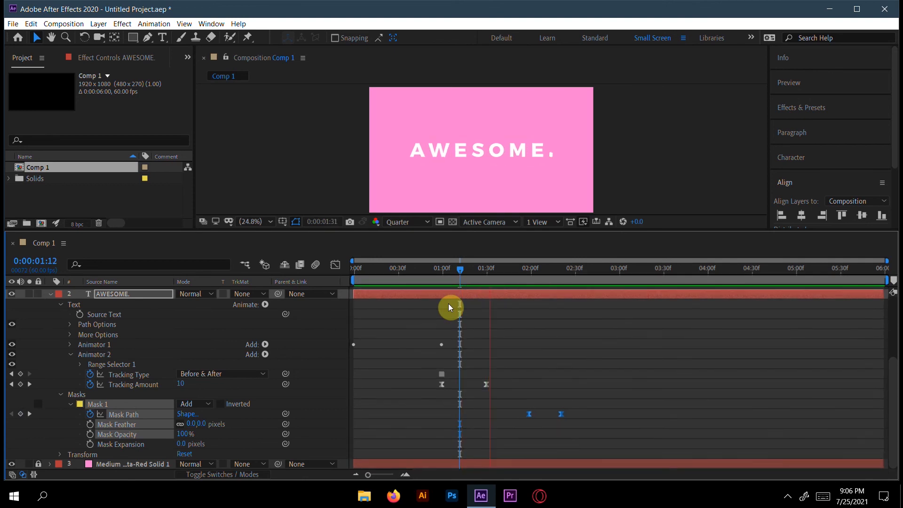
key("space")
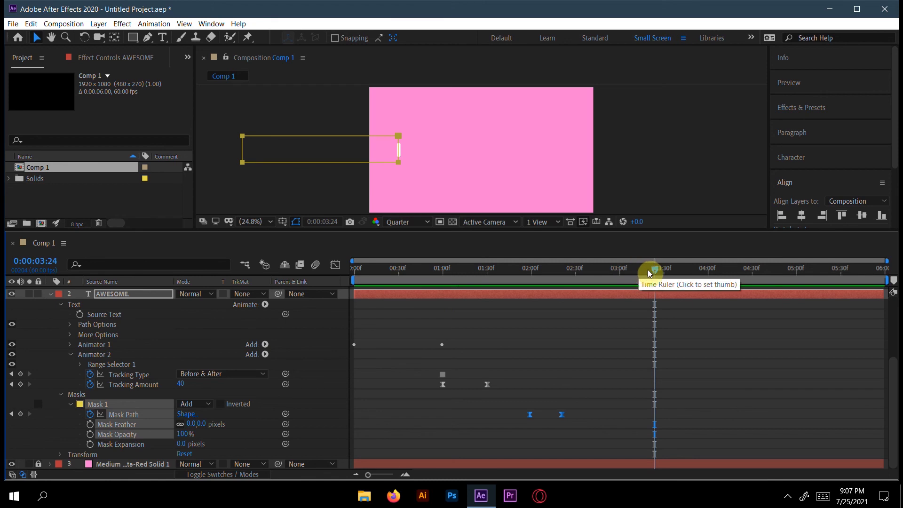
- At 0:00:01:59, shift the text mask right past the period and pull its right edge back onto the line
left_click_drag(653, 270, 479, 288)
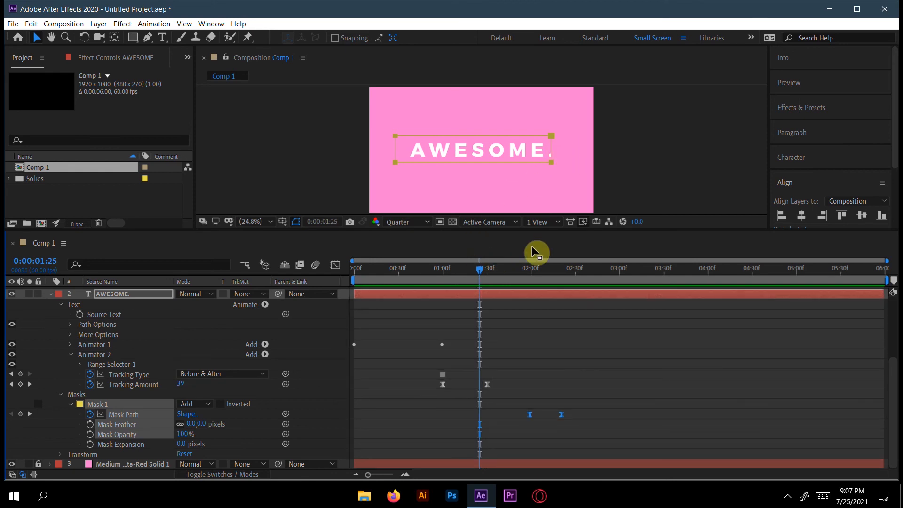
left_click_drag(520, 286, 528, 286)
left_click(551, 148)
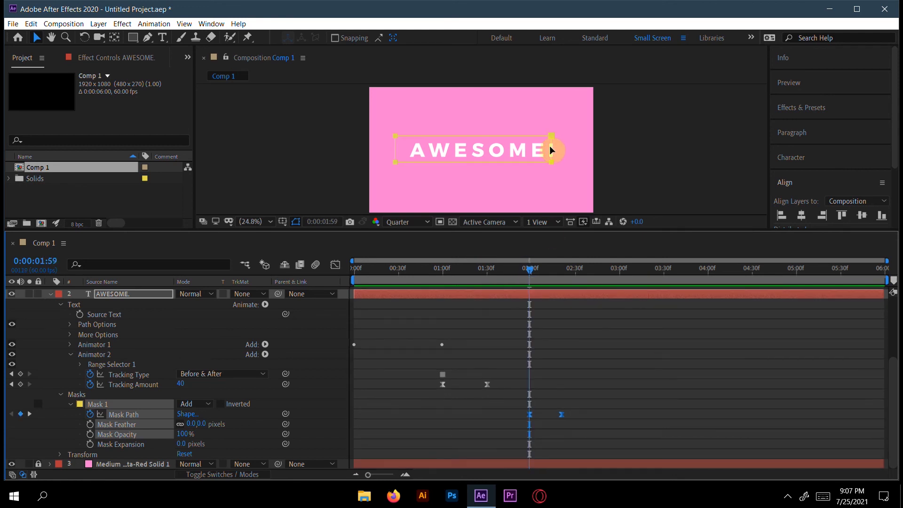
left_click(133, 37)
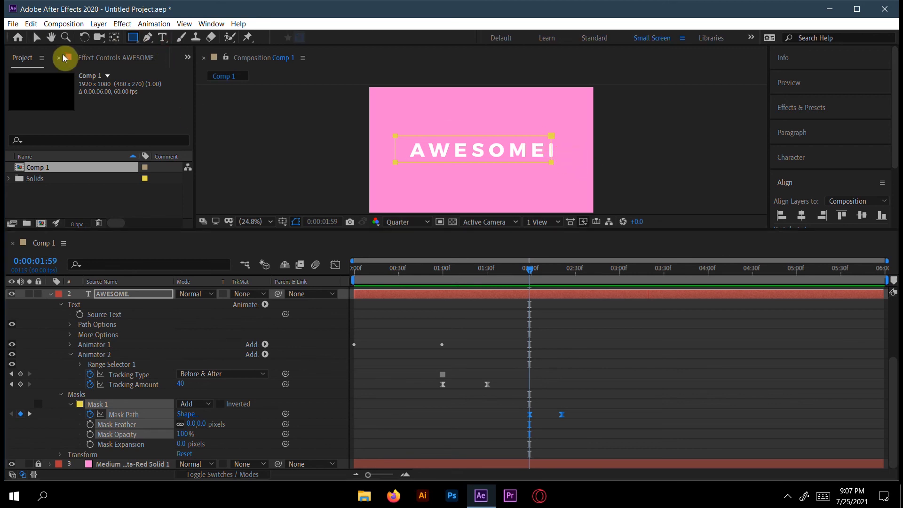
left_click(36, 38)
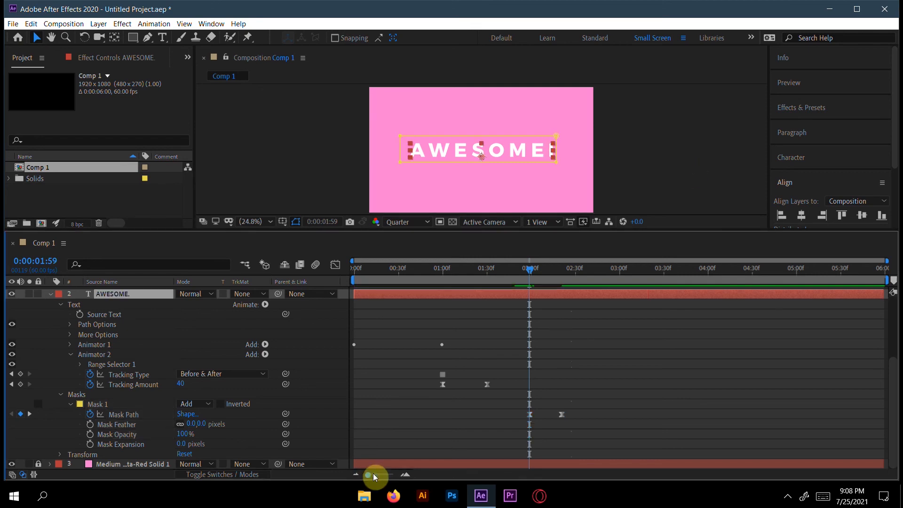
left_click_drag(370, 475, 403, 475)
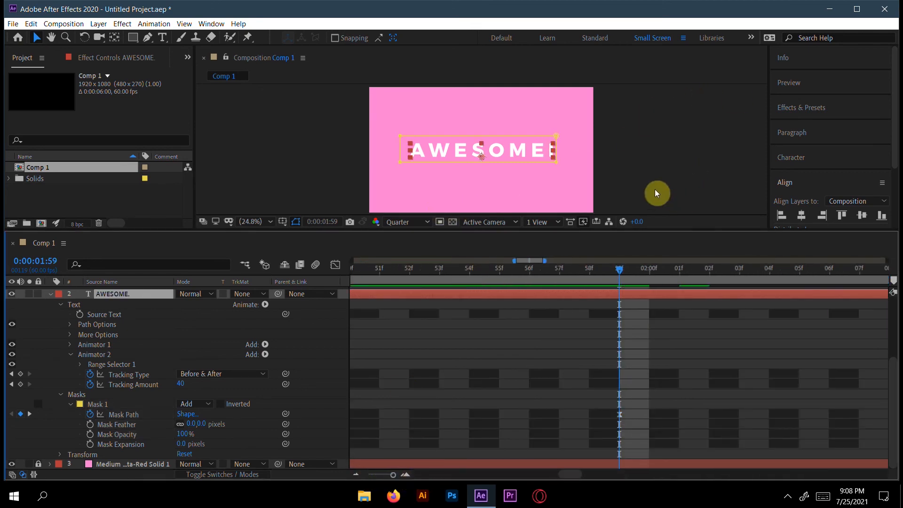
left_click_drag(555, 148, 551, 148)
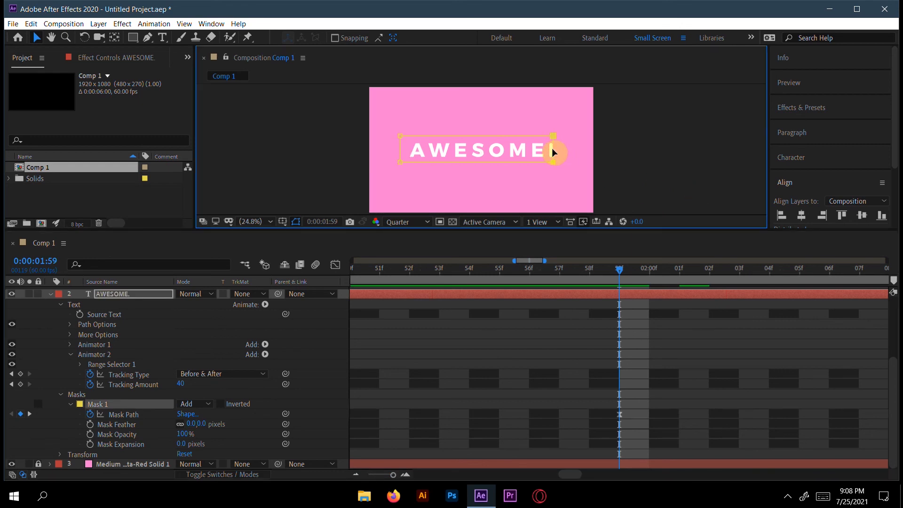
- Scrub through the wipe up to 0:00:02:20 to check that the text mask's edge follows the line
left_click_drag(620, 270, 821, 320)
left_click_drag(736, 323, 451, 350)
left_click_drag(394, 475, 367, 484)
left_click_drag(529, 280, 548, 287)
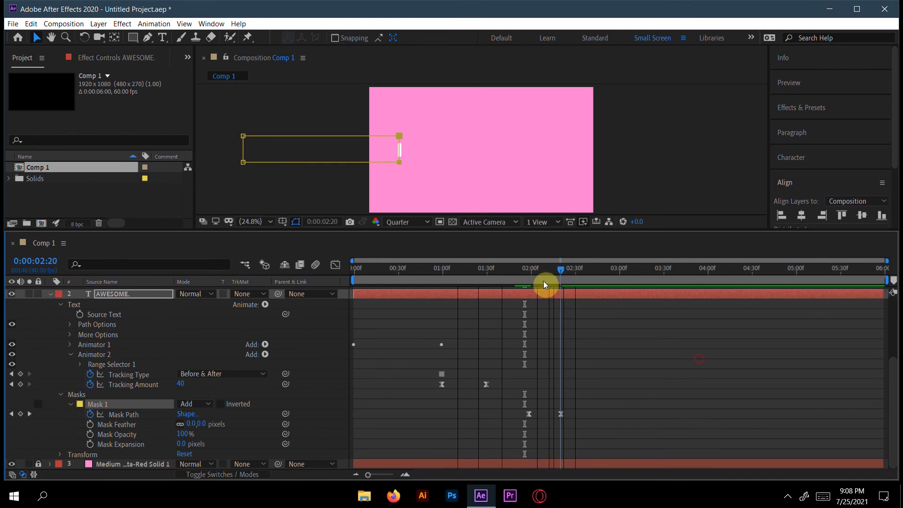
- Copy both Trim Paths End keyframes of Shape Layer 1 and paste them at 0:00:02:30
left_click(53, 393)
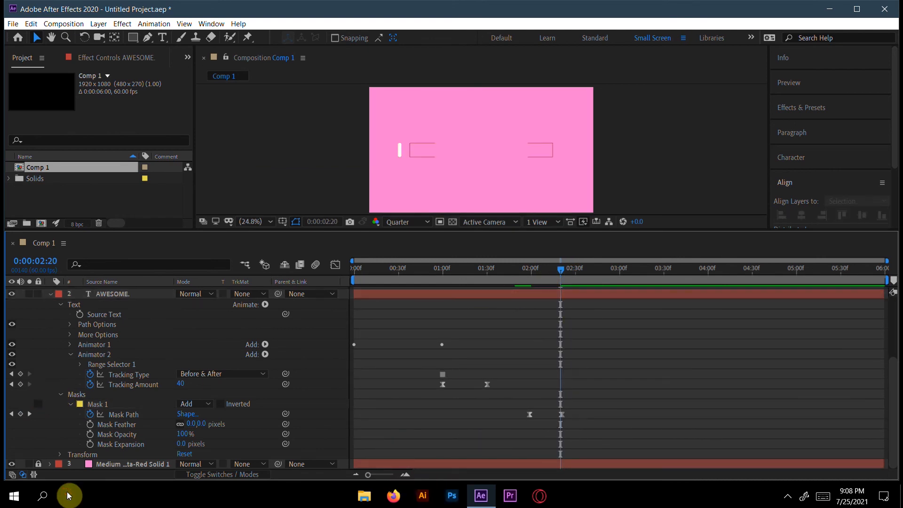
scroll(81, 421, "up", 3)
left_click(62, 382)
left_click(49, 393)
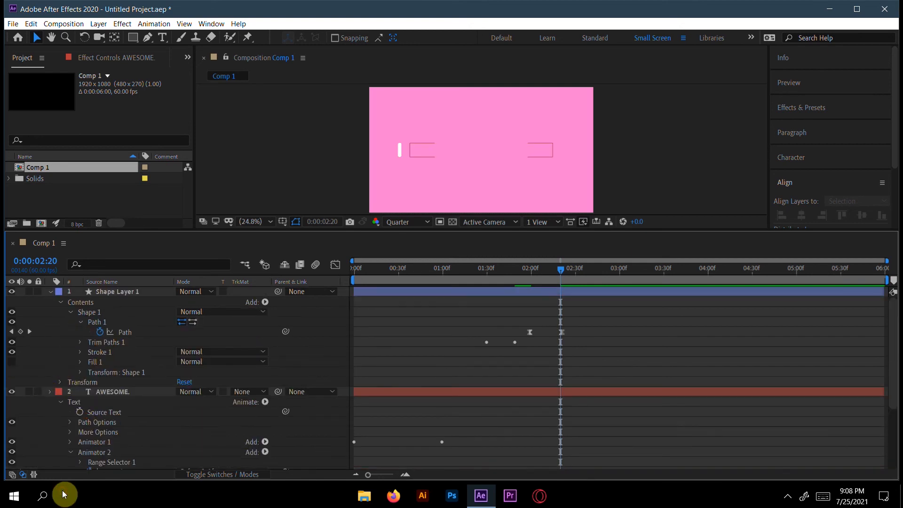
left_click(131, 291)
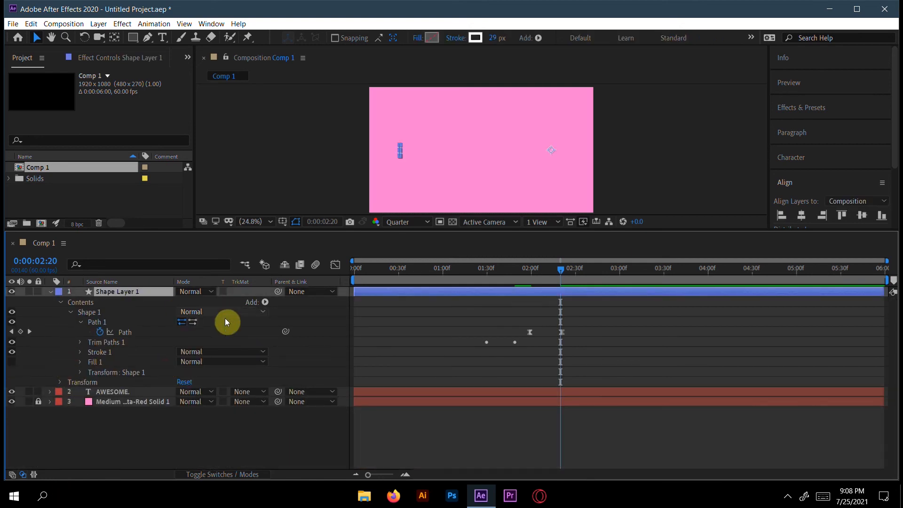
left_click(80, 342)
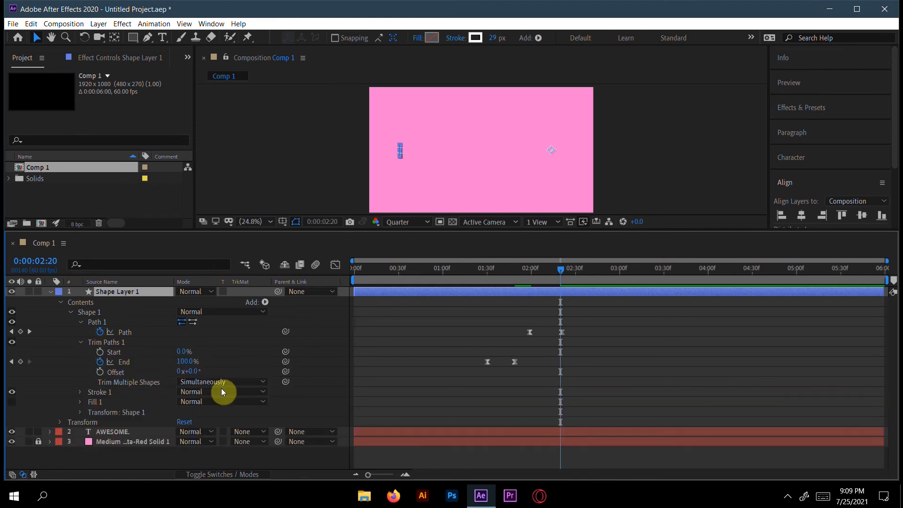
left_click_drag(523, 353, 486, 372)
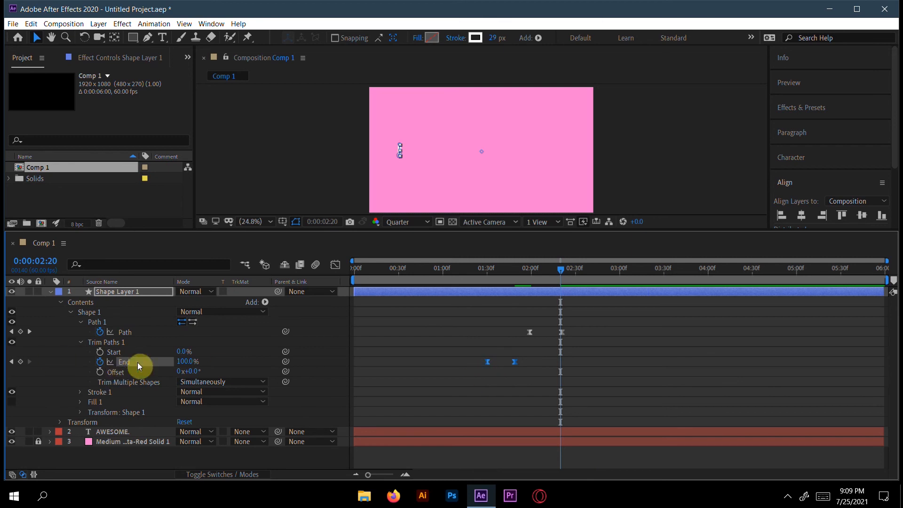
left_click(569, 268)
left_click_drag(569, 267, 575, 268)
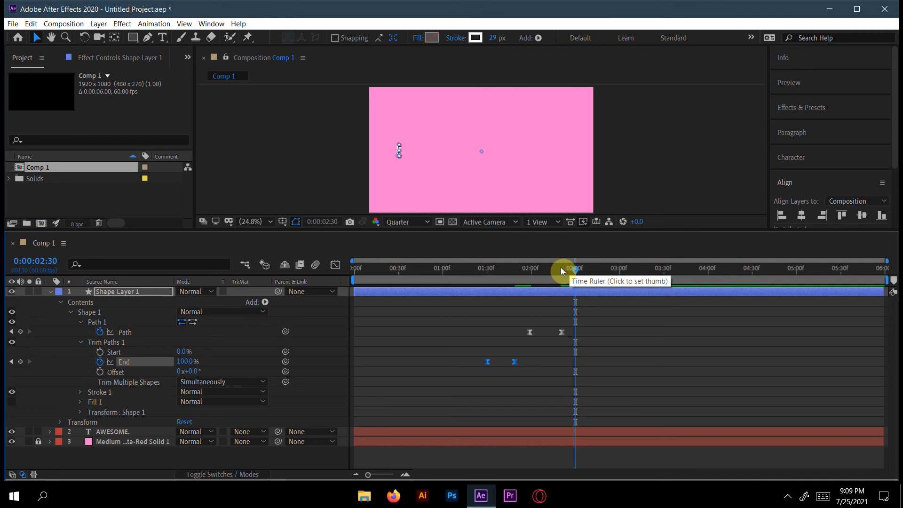
key("ctrl+v")
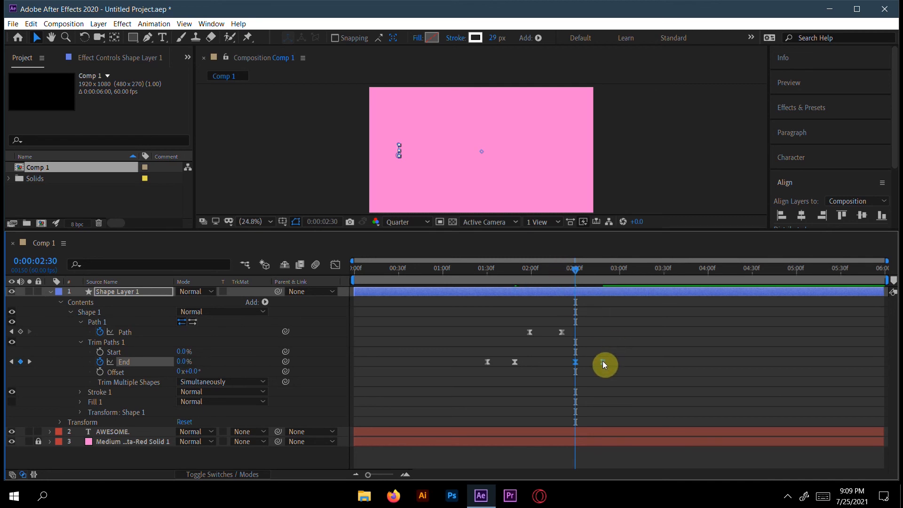
- Time-reverse the two pasted End keyframes so the line retracts from 100% to 0%
right_click(603, 360)
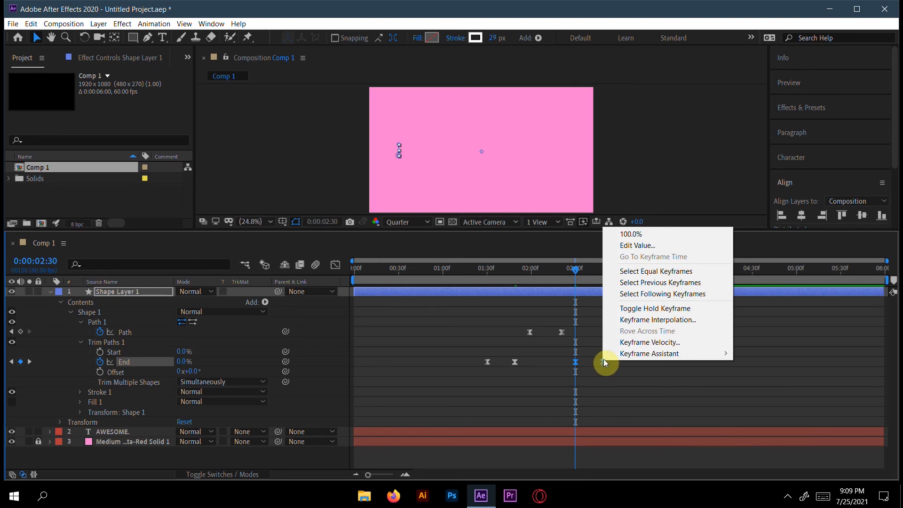
mouse_move(608, 354)
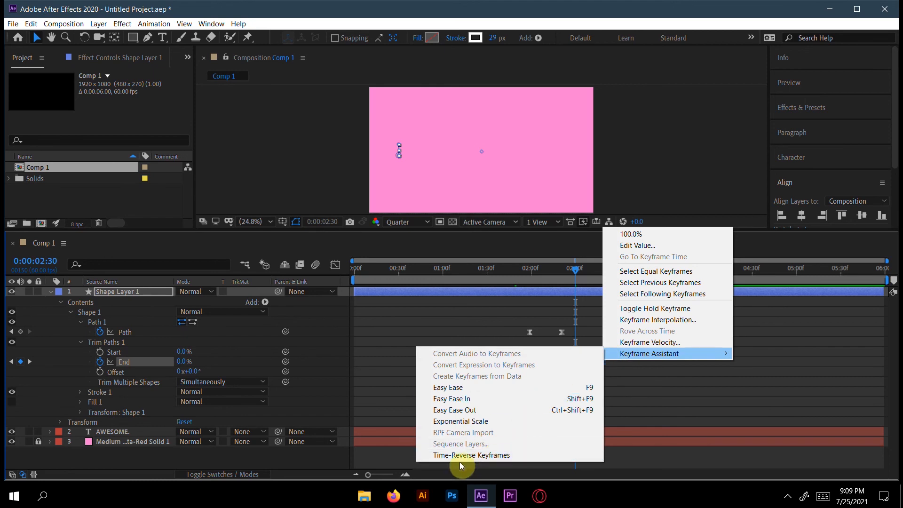
left_click(472, 456)
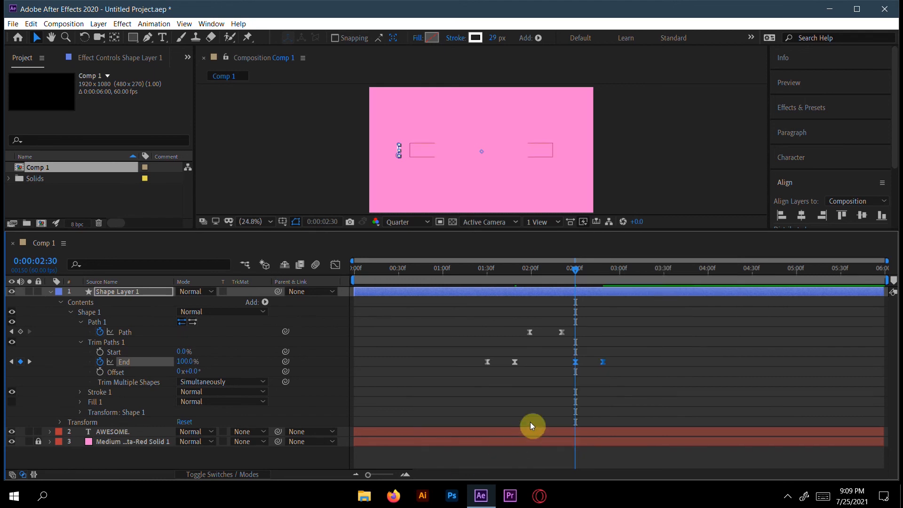
- Play the composition from the beginning and scrub back through it to review the complete text and line animation
left_click_drag(574, 270, 341, 302)
key("space")
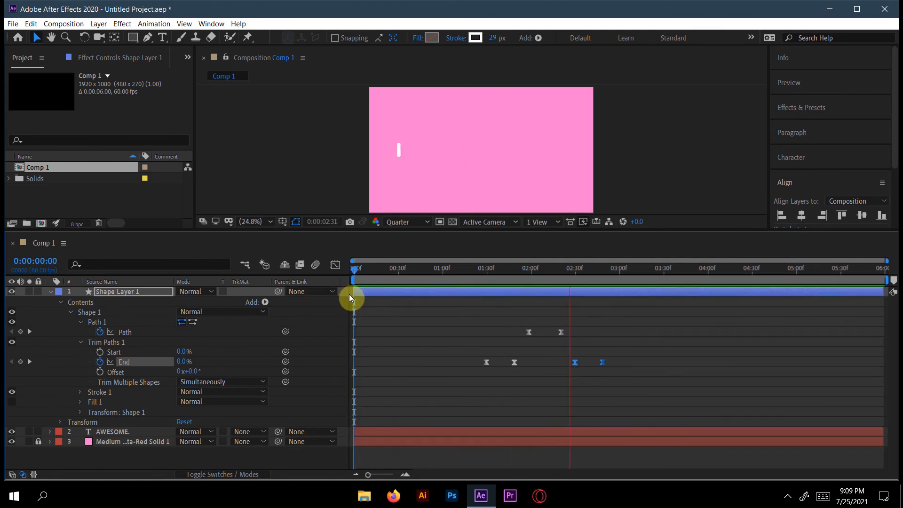
key("space")
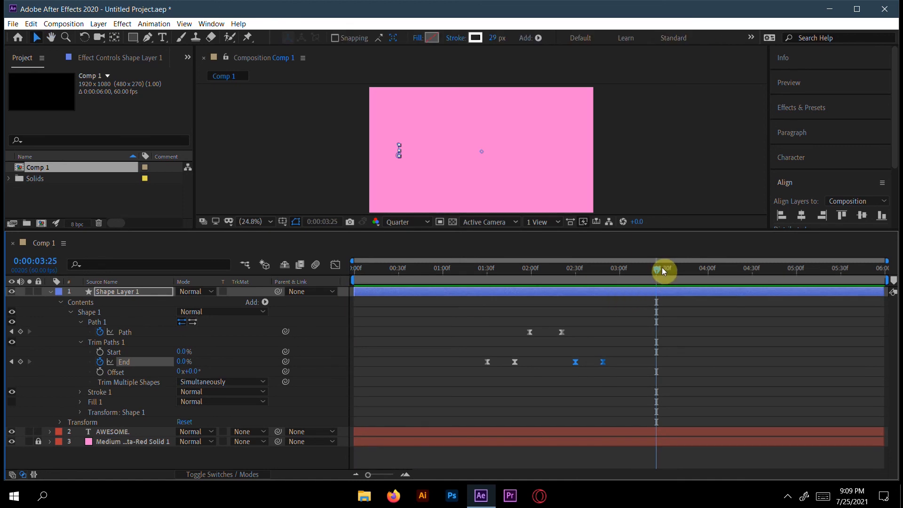
left_click_drag(630, 272, 355, 305)
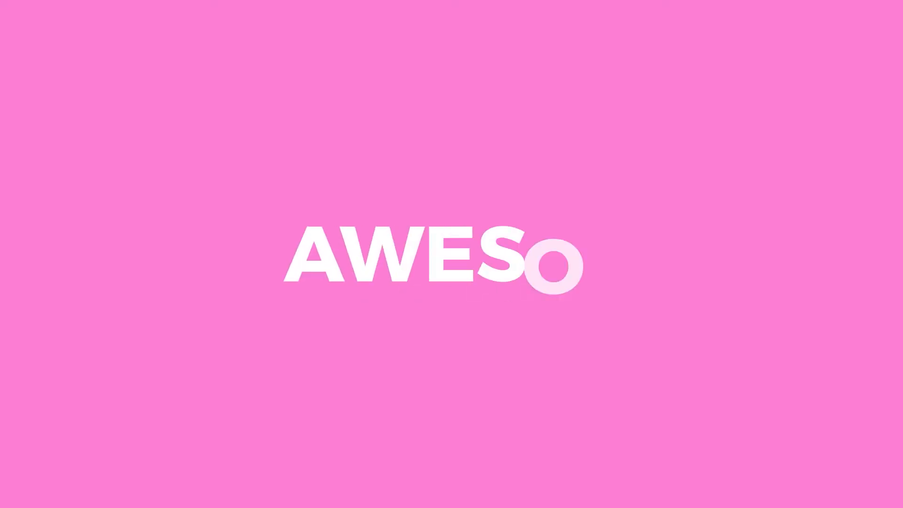